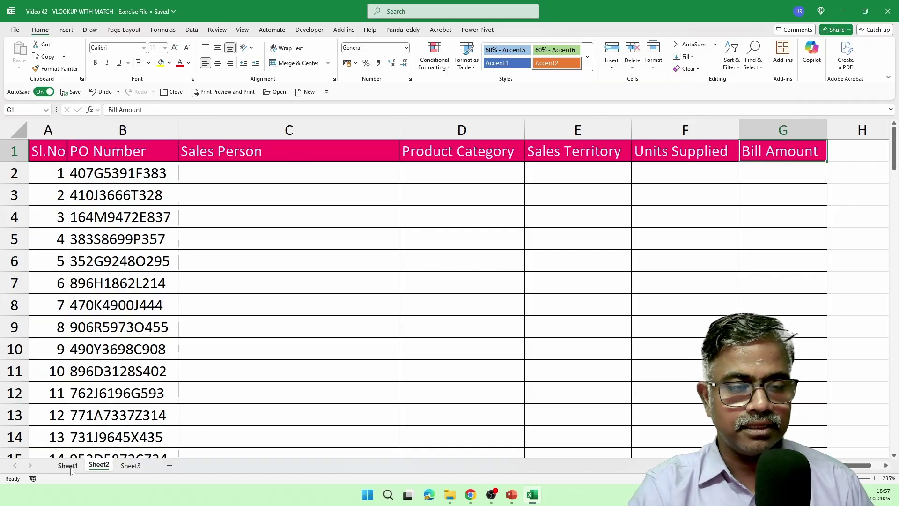
Step: Compare the Sales Person and Sales Territory headers on Sheet2 with the matching column headers on Sheet1
{"action": "left_click", "coordinate": [273, 142]}
{"action": "left_click", "coordinate": [515, 153]}
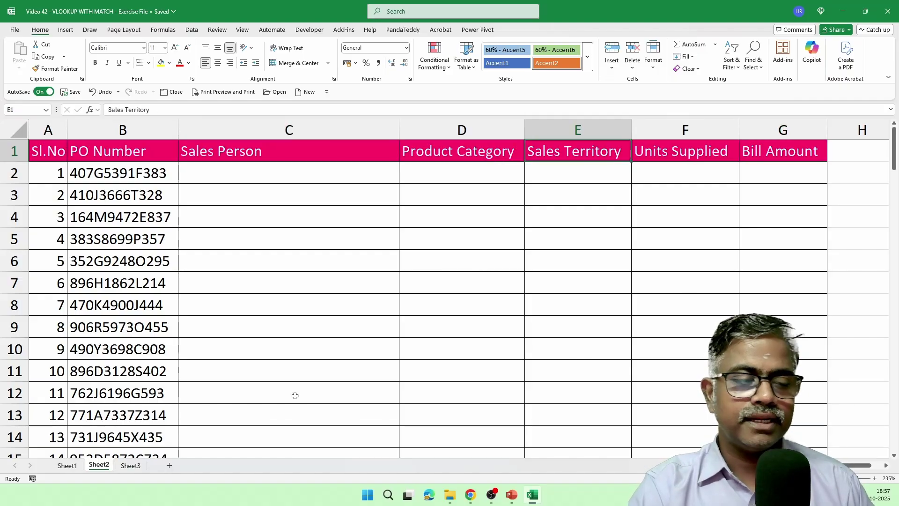
{"action": "left_click", "coordinate": [67, 465]}
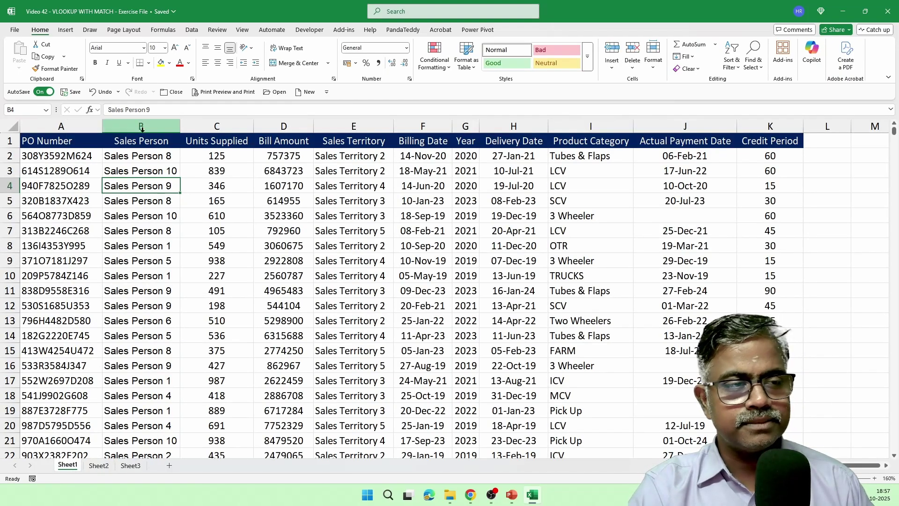
{"action": "left_click", "coordinate": [145, 149]}
{"action": "left_click", "coordinate": [148, 144]}
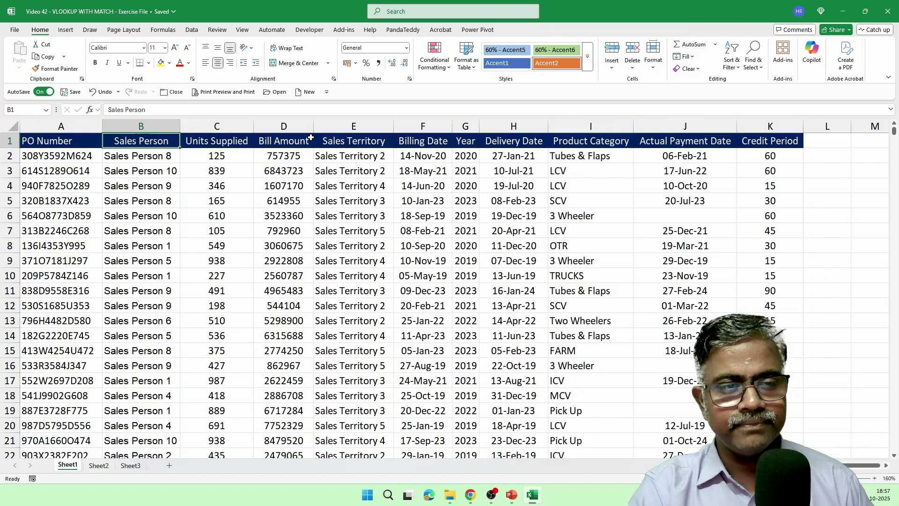
{"action": "left_click", "coordinate": [376, 140]}
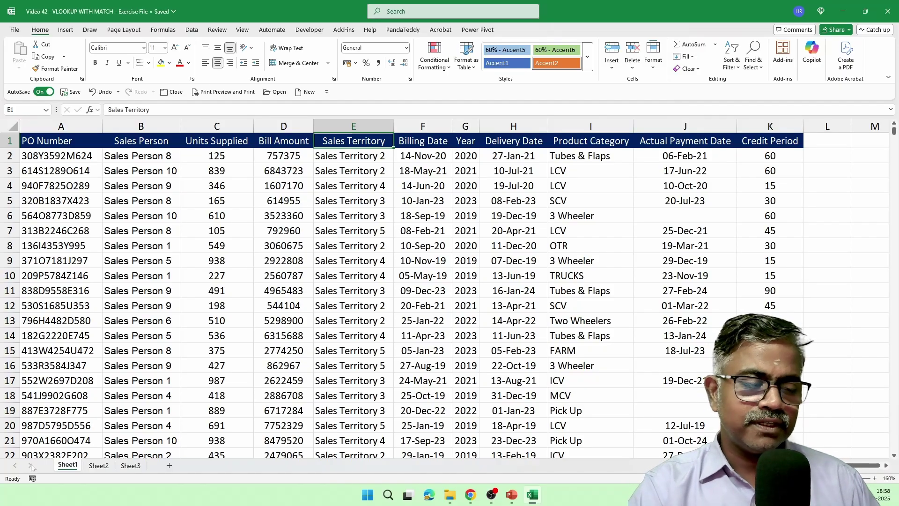
Step: On Sheet3, examine the list of names in B2:E2 and the lookup name in G7
{"action": "left_click", "coordinate": [128, 466]}
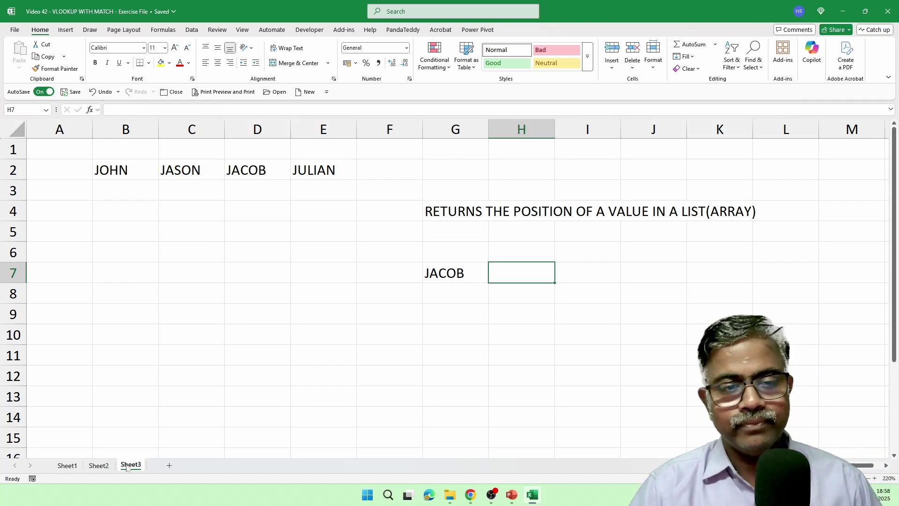
{"action": "left_click", "coordinate": [117, 168]}
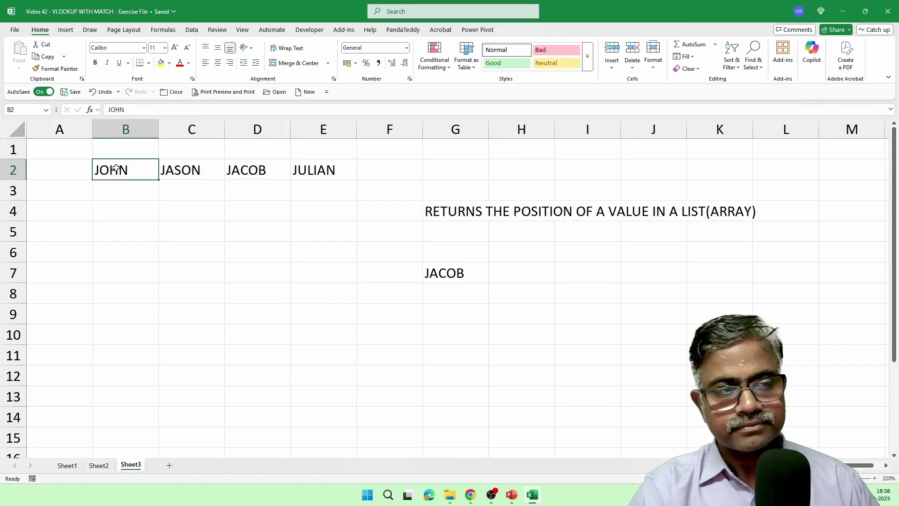
{"action": "left_click_drag", "start_coordinate": [117, 169], "coordinate": [312, 171]}
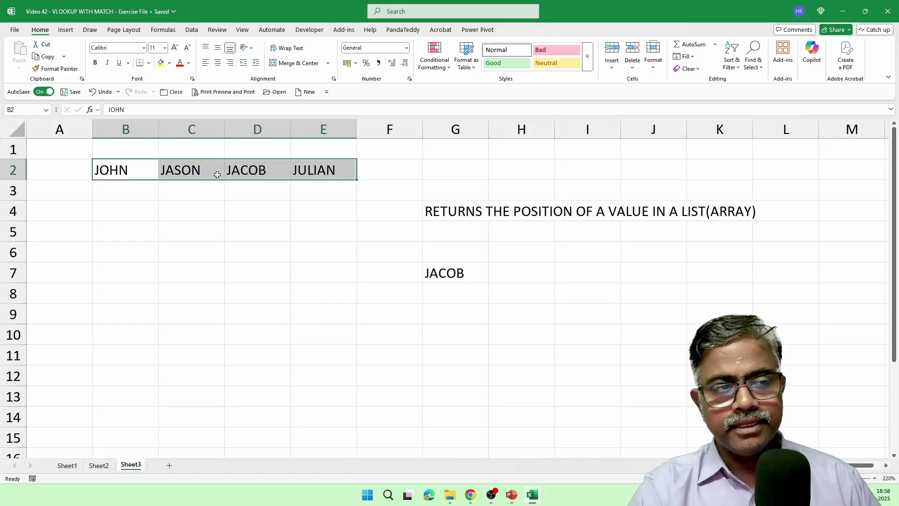
{"action": "left_click", "coordinate": [183, 169]}
{"action": "left_click", "coordinate": [231, 169]}
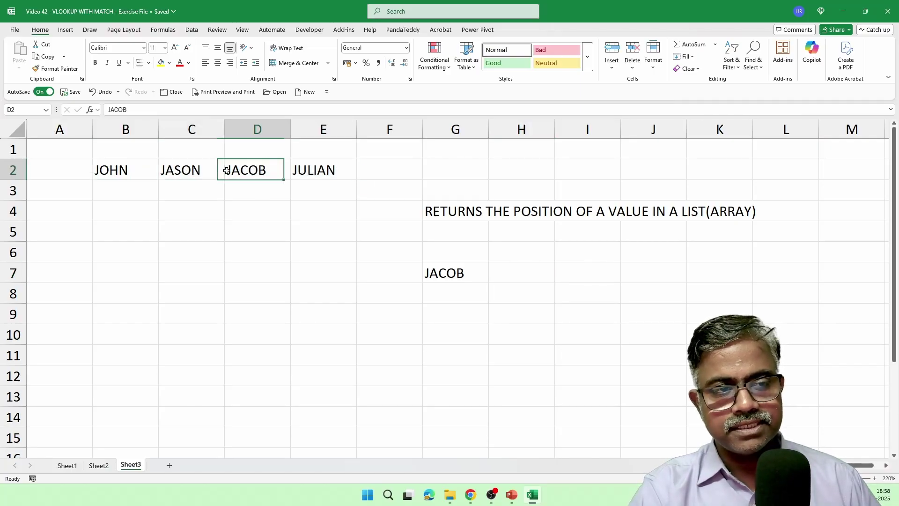
{"action": "left_click", "coordinate": [325, 171]}
{"action": "left_click", "coordinate": [454, 272]}
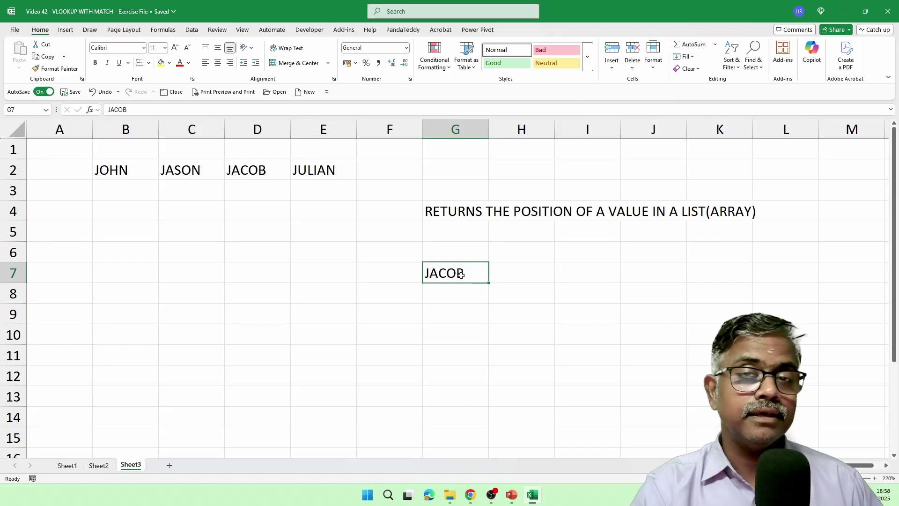
{"action": "left_click_drag", "start_coordinate": [124, 168], "coordinate": [338, 175]}
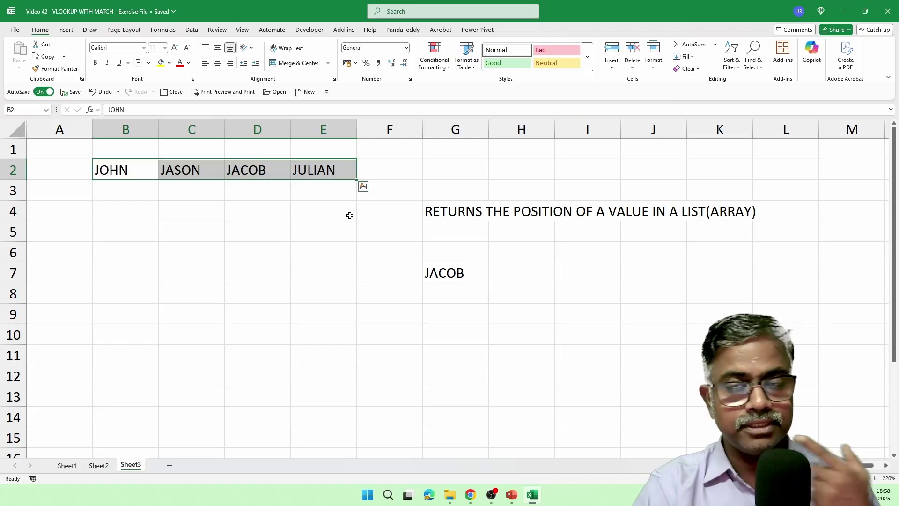
Step: Enter =MATCH(G7,B2:E2,0) in H7 to find the exact-match position of the lookup name in the list
{"action": "left_click", "coordinate": [516, 266]}
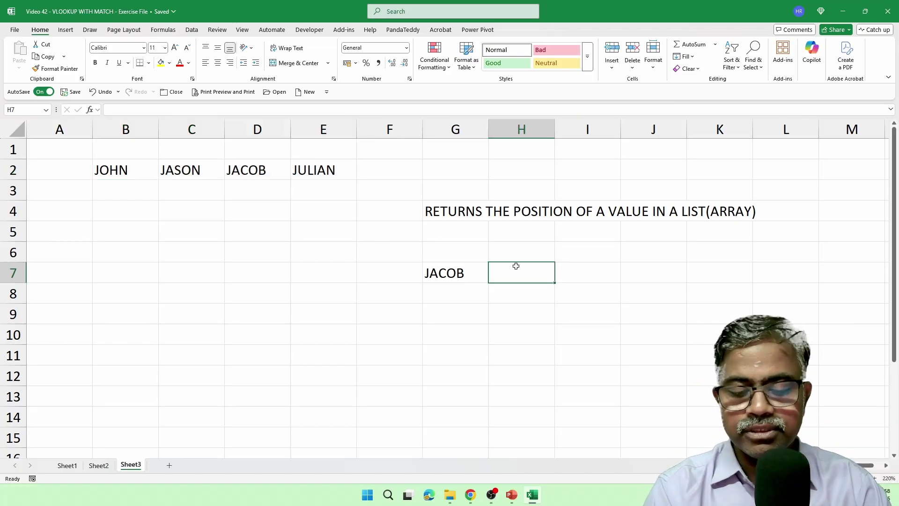
{"action": "type", "text": "=matc"}
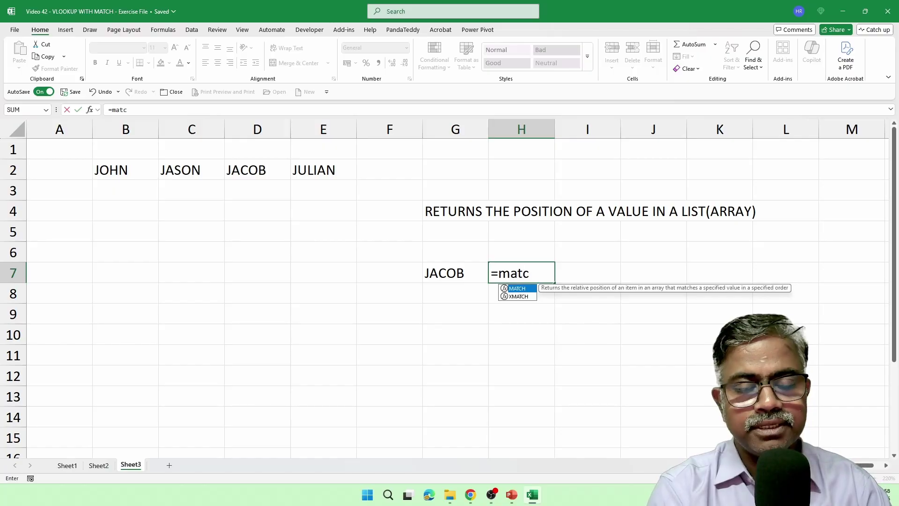
{"action": "type", "text": "h"}
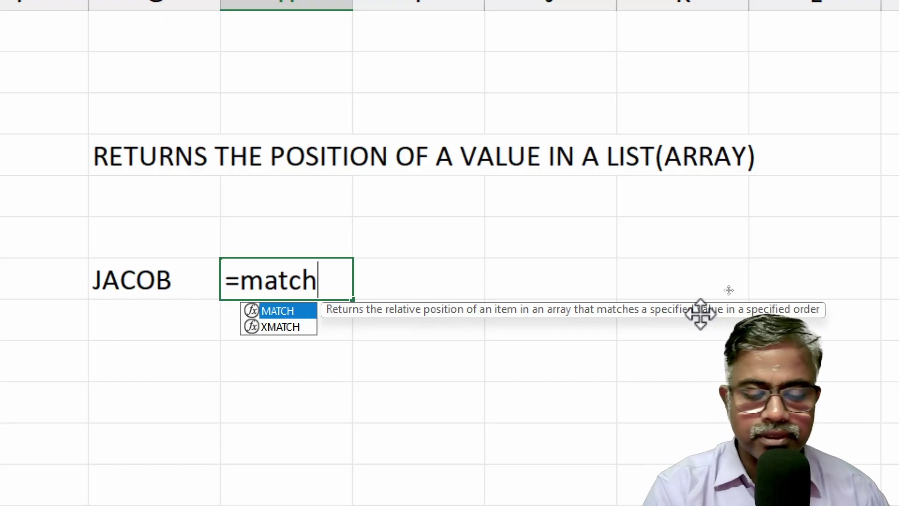
{"action": "type", "text": "("}
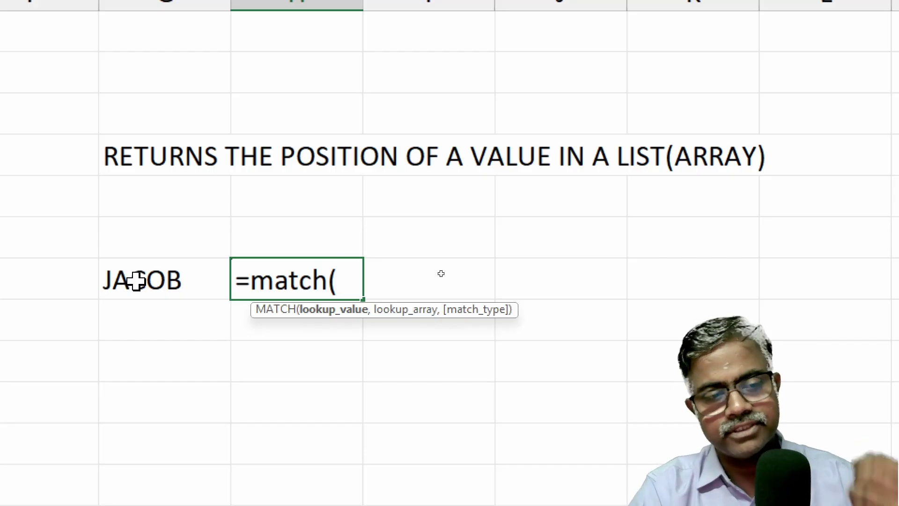
{"action": "left_click", "coordinate": [181, 283]}
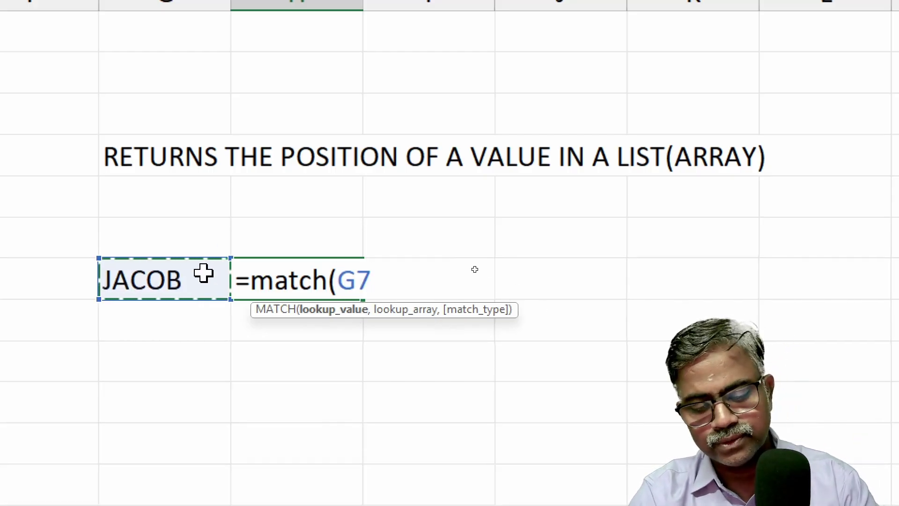
{"action": "type", "text": ","}
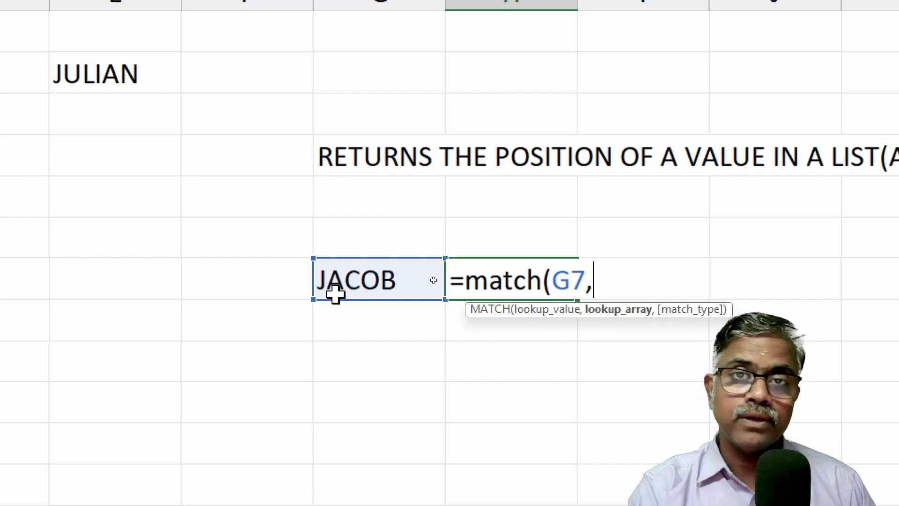
{"action": "scroll", "coordinate": [105, 93], "scroll_direction": "left", "scroll_amount": 3}
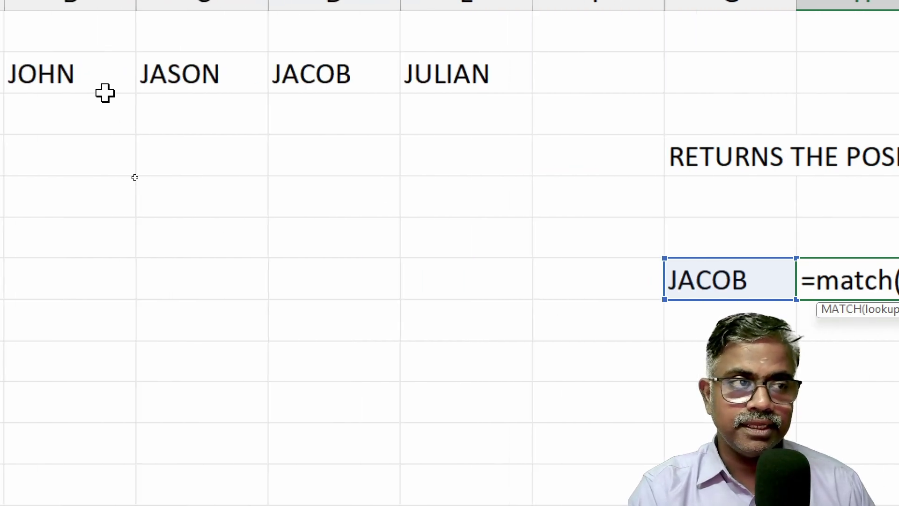
{"action": "left_click", "coordinate": [139, 70]}
{"action": "left_click_drag", "start_coordinate": [139, 70], "coordinate": [568, 55]}
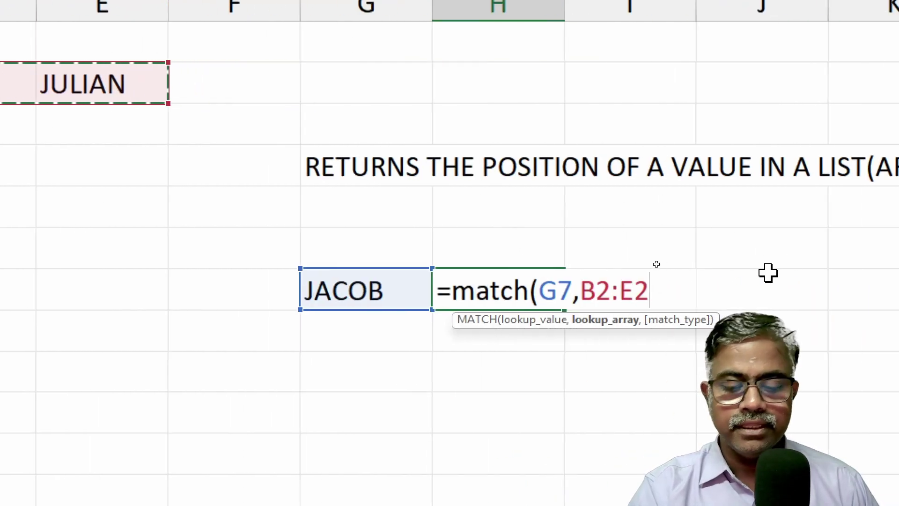
{"action": "type", "text": ","}
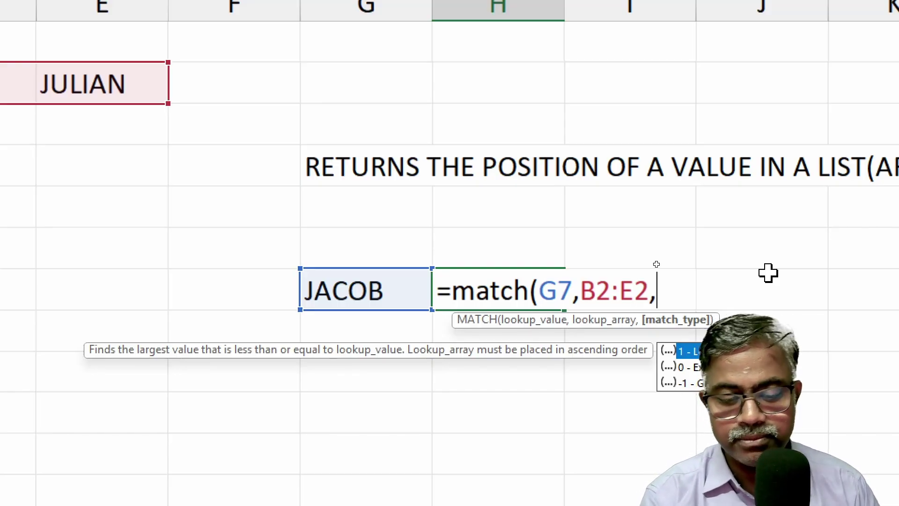
{"action": "type", "text": "0)"}
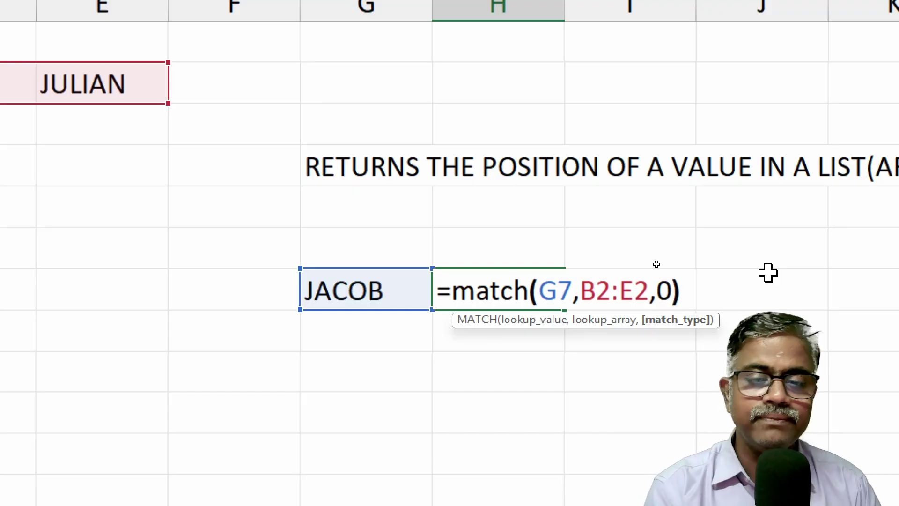
{"action": "key", "text": "Return"}
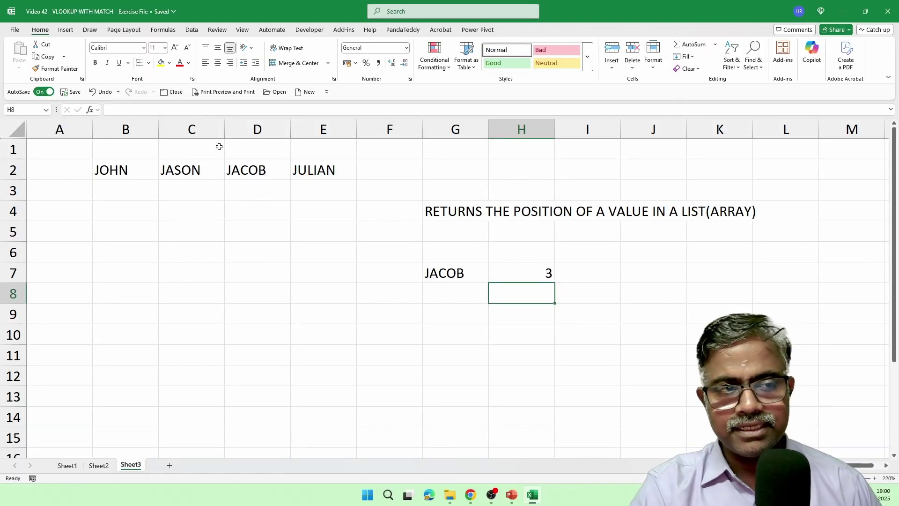
Step: Test the MATCH formula by inserting two blank columns before column C, and delete them again
{"action": "left_click_drag", "start_coordinate": [199, 130], "coordinate": [281, 129]}
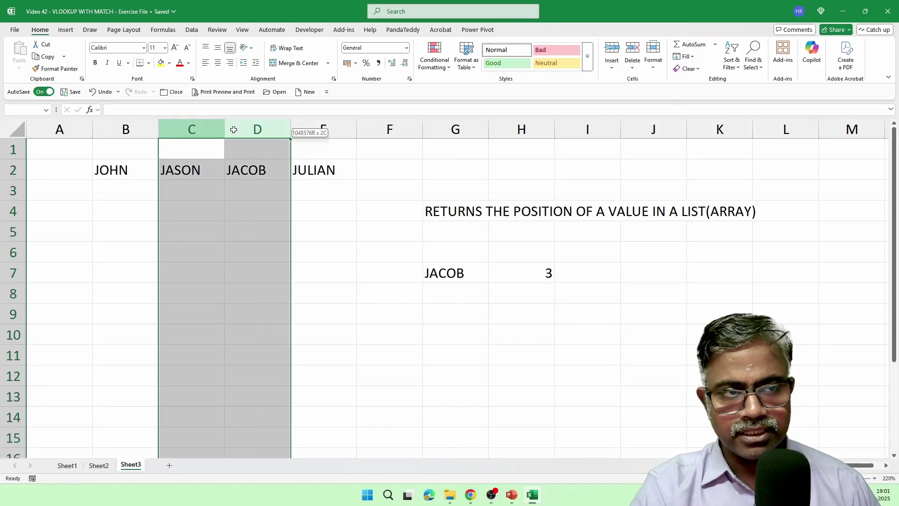
{"action": "right_click", "coordinate": [207, 129]}
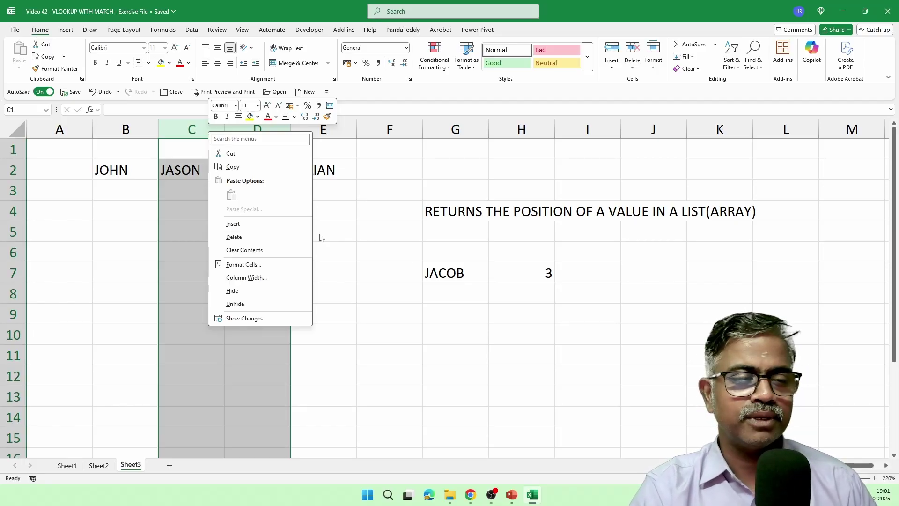
{"action": "left_click", "coordinate": [300, 224]}
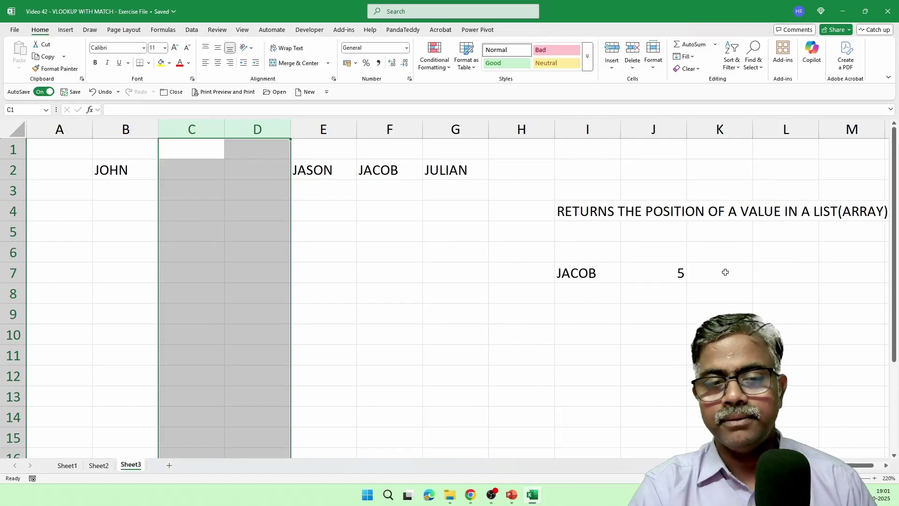
{"action": "right_click", "coordinate": [199, 136]}
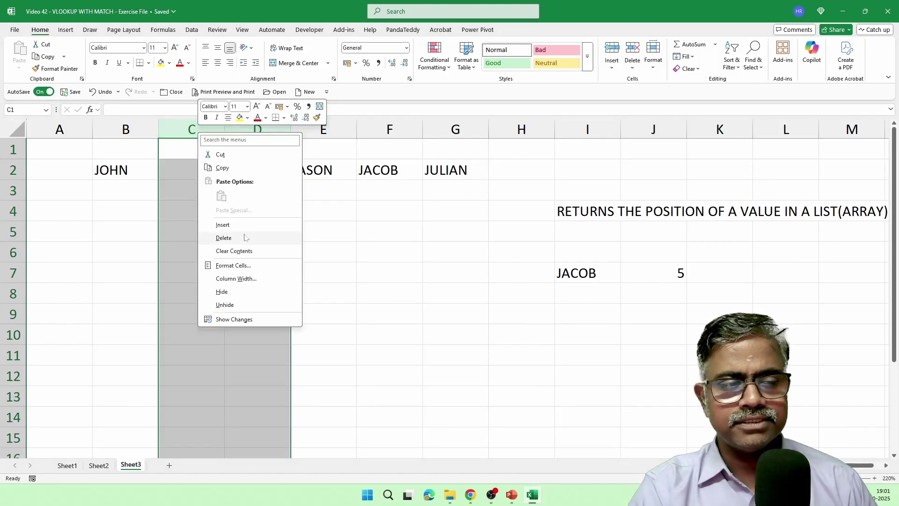
{"action": "left_click", "coordinate": [244, 238]}
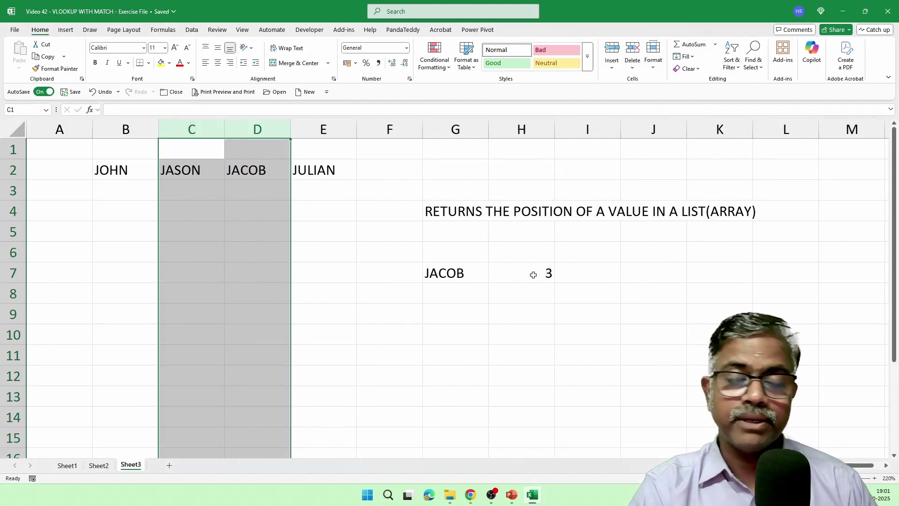
Step: Review the MATCH formula in H7 against its lookup value in G7 and its lookup array B2:E2
{"action": "left_click", "coordinate": [534, 275]}
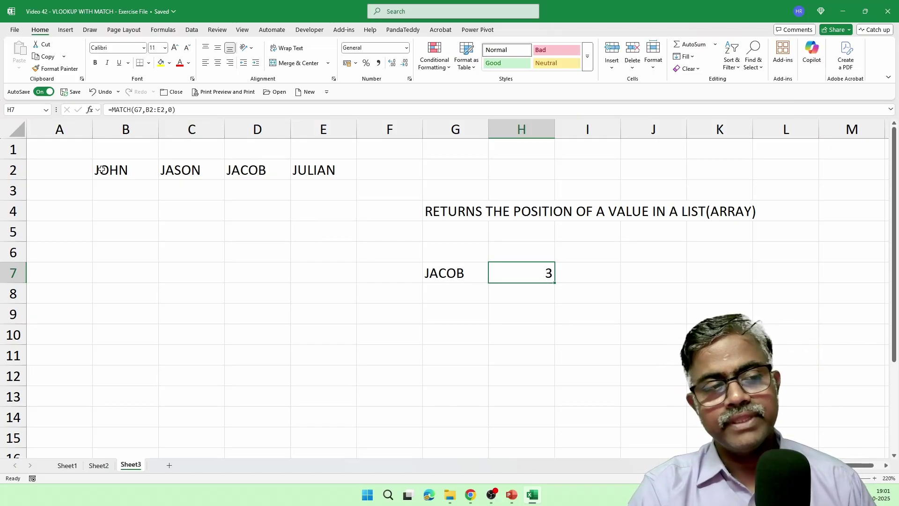
{"action": "left_click_drag", "start_coordinate": [102, 169], "coordinate": [318, 171]}
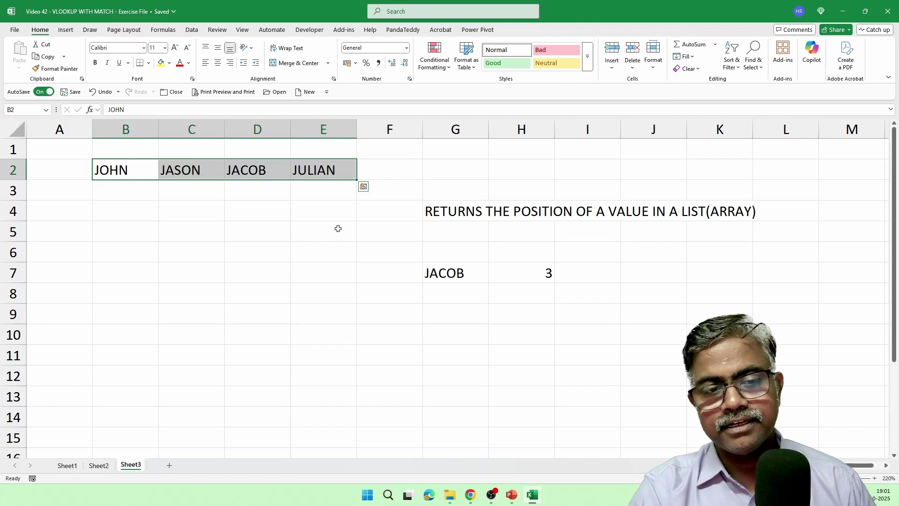
{"action": "left_click", "coordinate": [459, 274]}
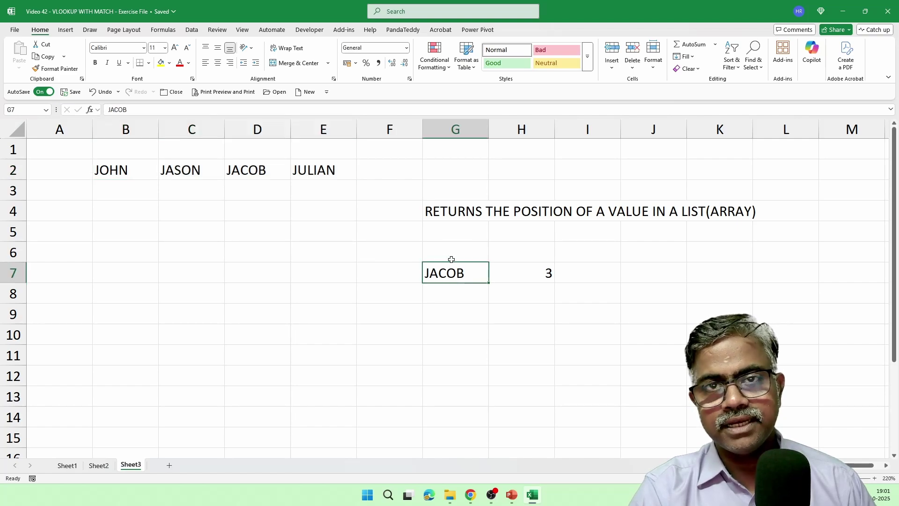
{"action": "left_click_drag", "start_coordinate": [131, 174], "coordinate": [326, 178]}
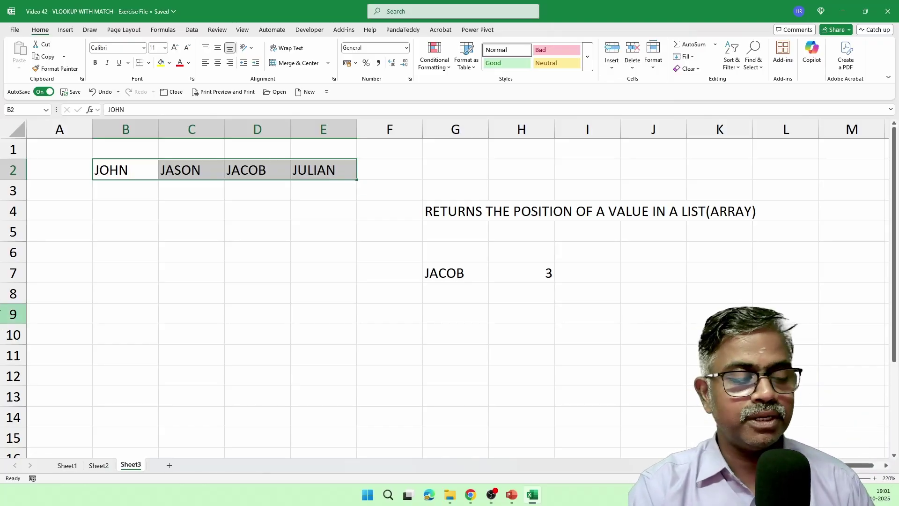
Step: On Sheet2, begin a VLOOKUP formula in C2 with the column-locked PO number reference $B2 as its lookup value
{"action": "left_click", "coordinate": [98, 465]}
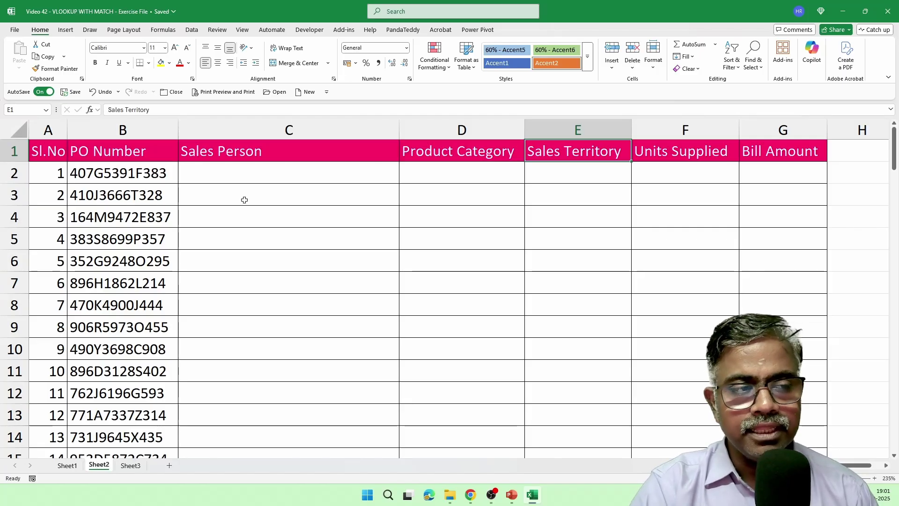
{"action": "left_click", "coordinate": [286, 174]}
{"action": "scroll", "coordinate": [329, 278], "scroll_direction": "up", "scroll_amount": 4, "text": "ctrl"}
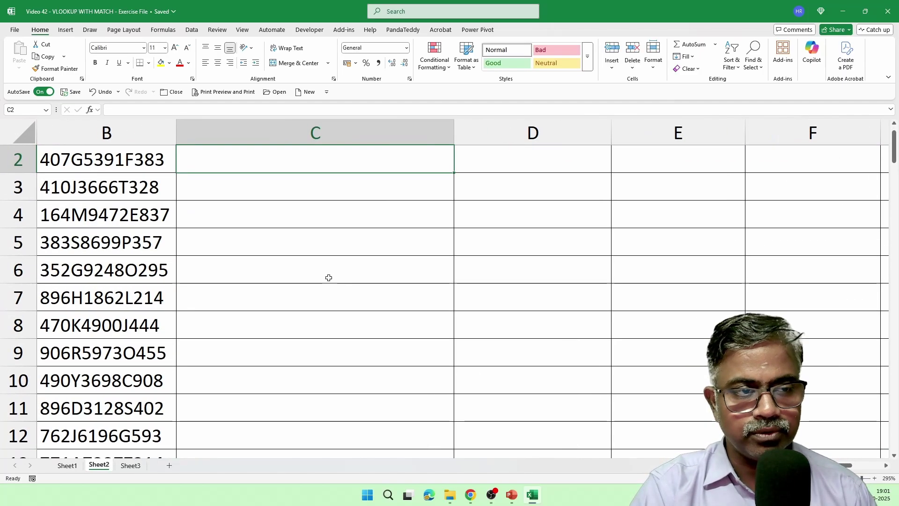
{"action": "key", "text": "Left"}
{"action": "key", "text": "Right"}
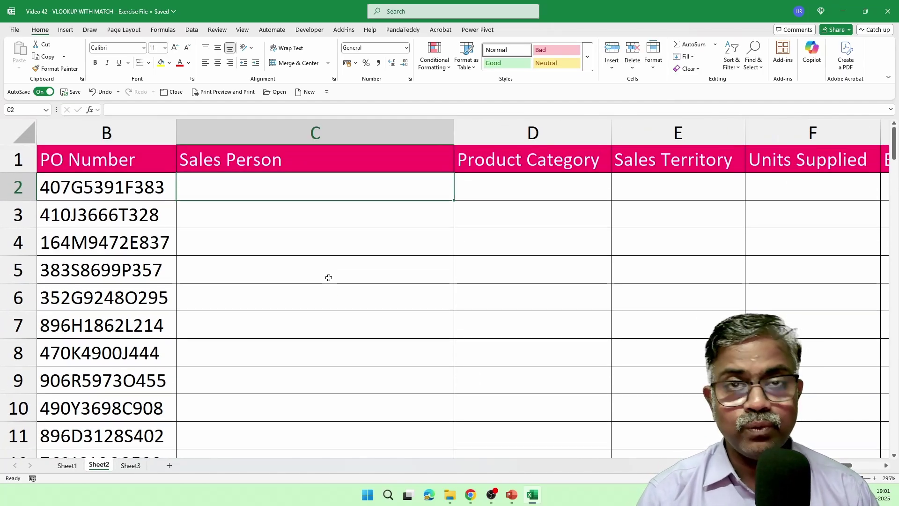
{"action": "scroll", "coordinate": [353, 250], "scroll_direction": "down", "scroll_amount": 2, "text": "ctrl"}
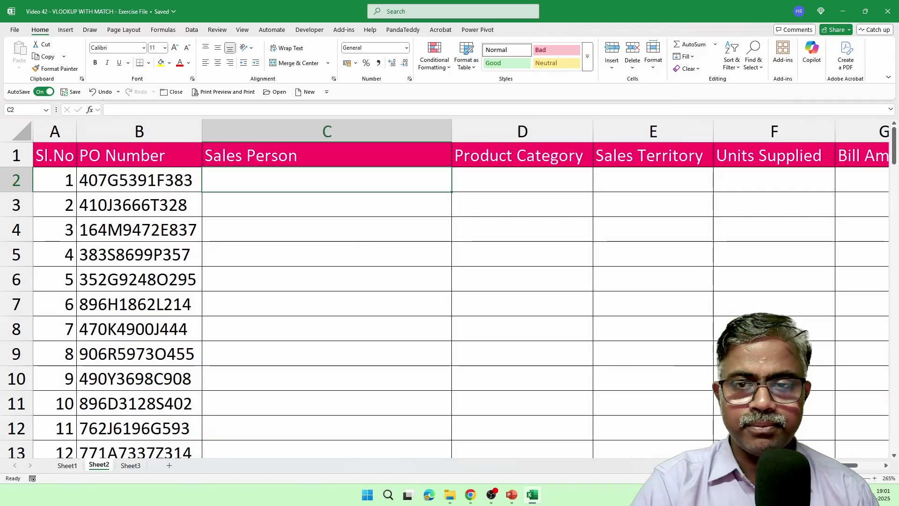
{"action": "type", "text": "=vlo"}
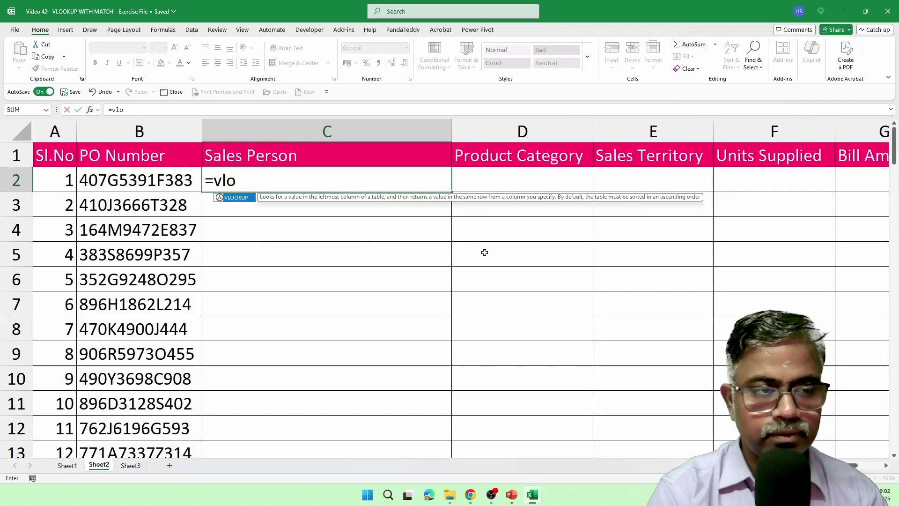
{"action": "key", "text": "Tab"}
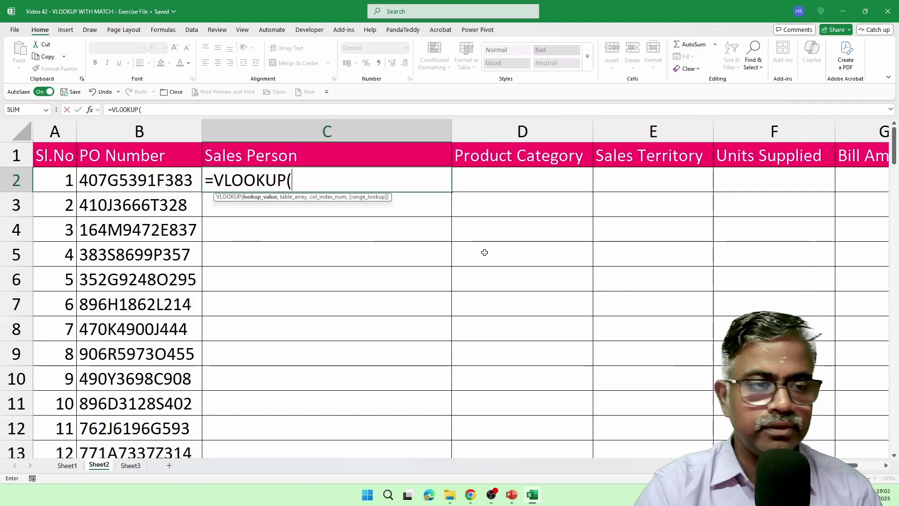
{"action": "left_click", "coordinate": [163, 176]}
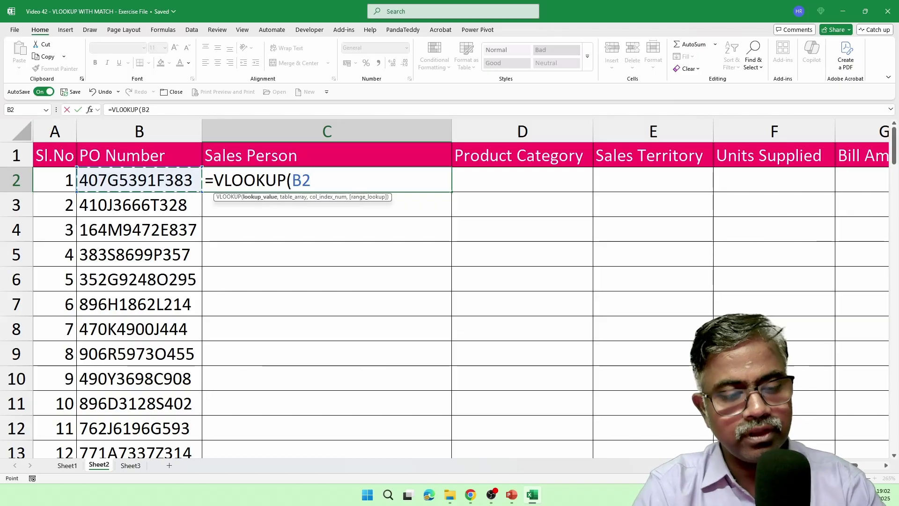
{"action": "key", "text": "F4"}
{"action": "key", "text": "F4"}
{"action": "key", "text": "F4"}
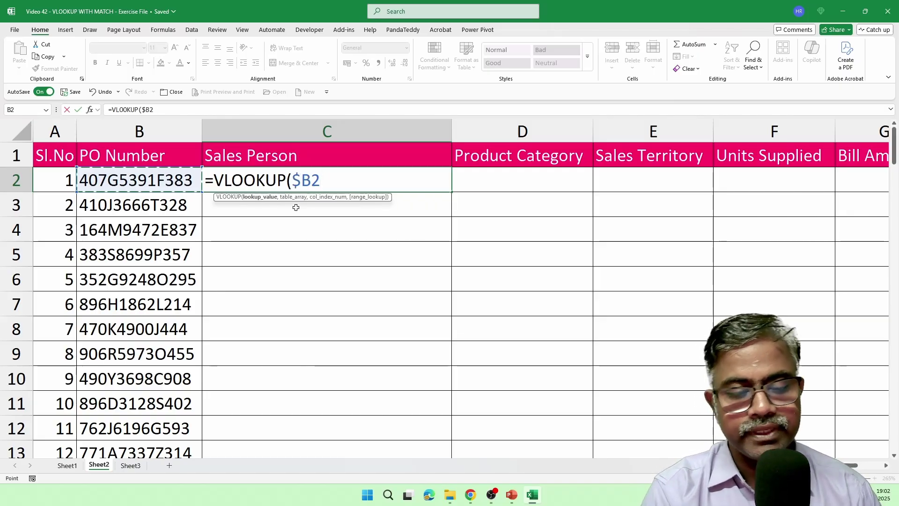
{"action": "type", "text": ","}
Step: Set the VLOOKUP table array to the whole Sheet1 data range as an absolute reference, Sheet1!$A$1:$K$5001
{"action": "left_click", "coordinate": [66, 466]}
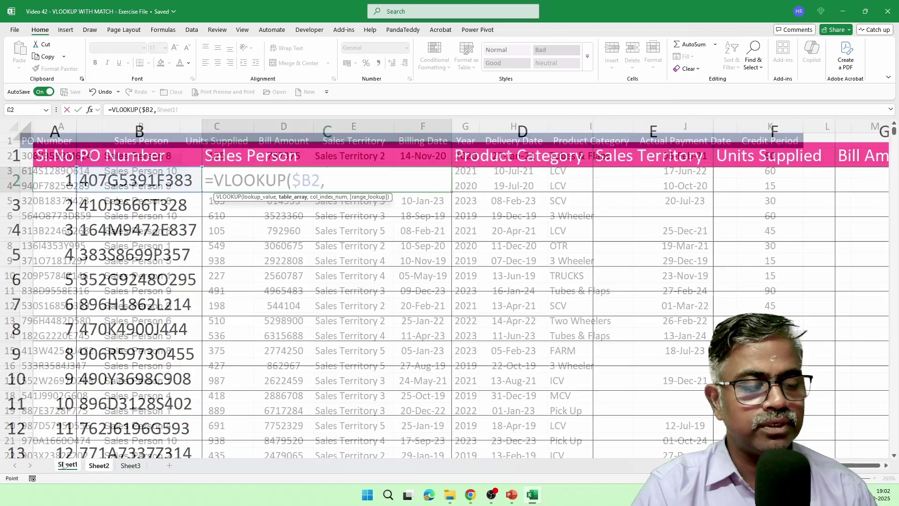
{"action": "left_click", "coordinate": [86, 147]}
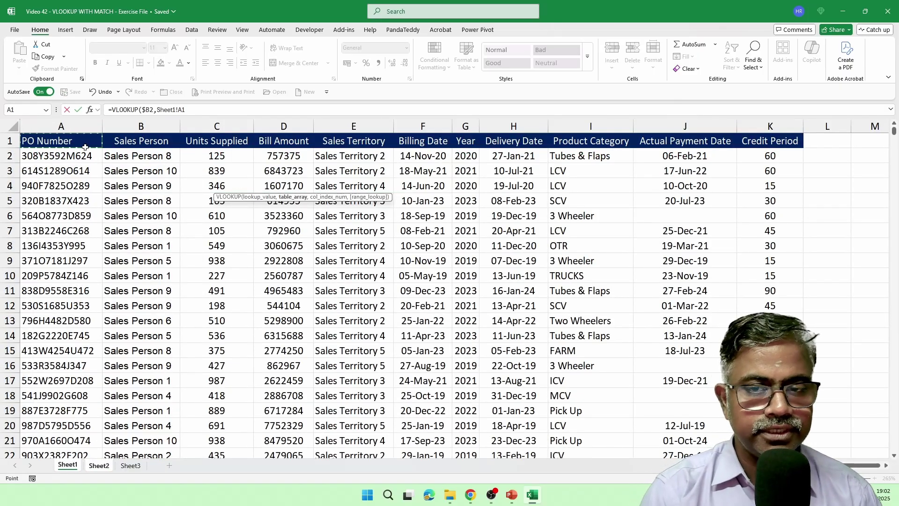
{"action": "key", "text": "ctrl+shift+Right"}
{"action": "key", "text": "ctrl+shift+Down"}
{"action": "key", "text": "F4"}
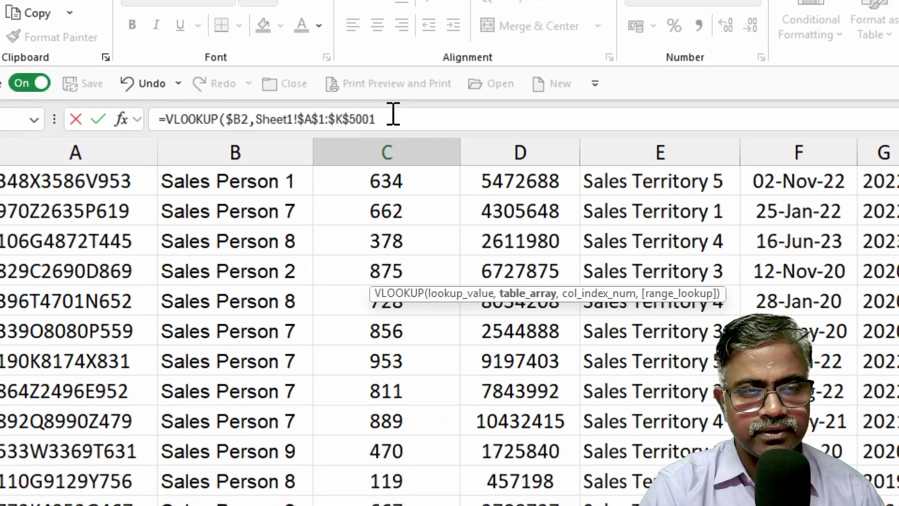
Step: Complete the VLOOKUP formula in C2 with column index 2 and FALSE for an exact match
{"action": "type", "text": ",2"}
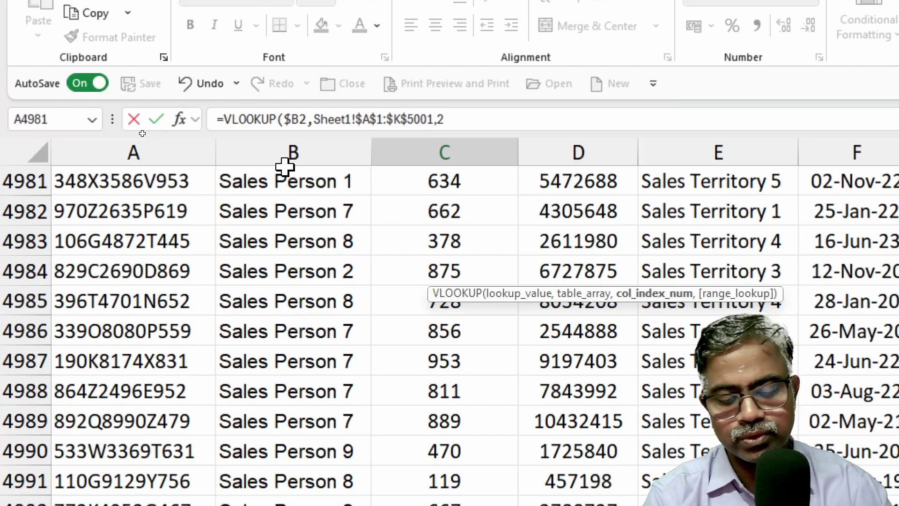
{"action": "type", "text": ",false"}
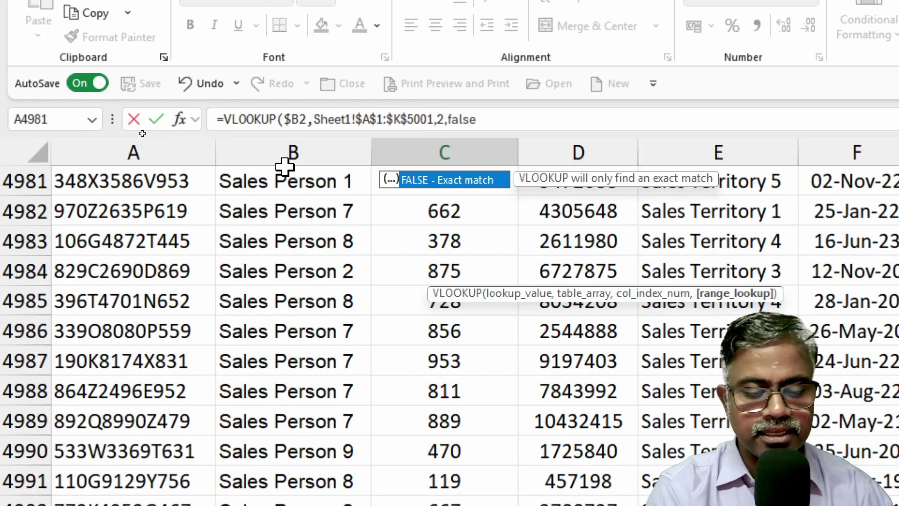
{"action": "type", "text": ")"}
{"action": "key", "text": "Return"}
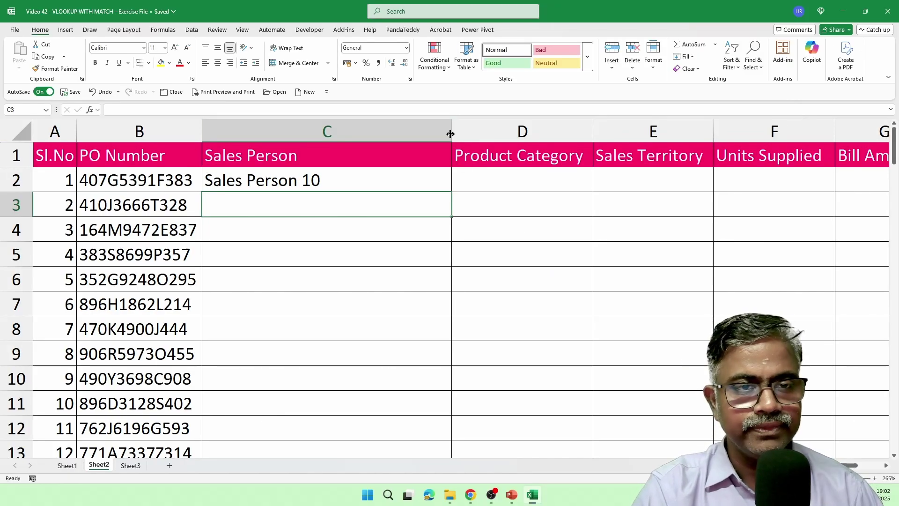
Step: Widen the Sales Person column on Sheet2 and review the column index argument of the VLOOKUP in C2
{"action": "left_click_drag", "start_coordinate": [452, 133], "coordinate": [772, 131]}
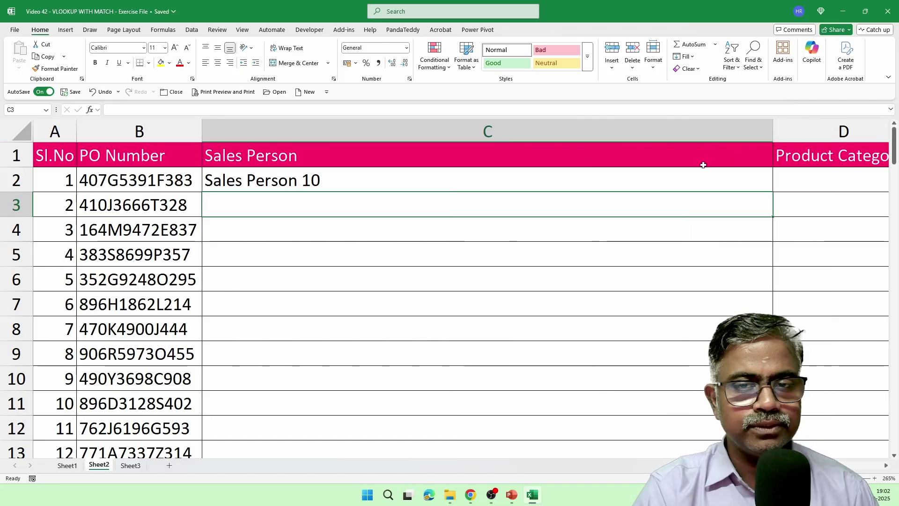
{"action": "double_click", "coordinate": [698, 179]}
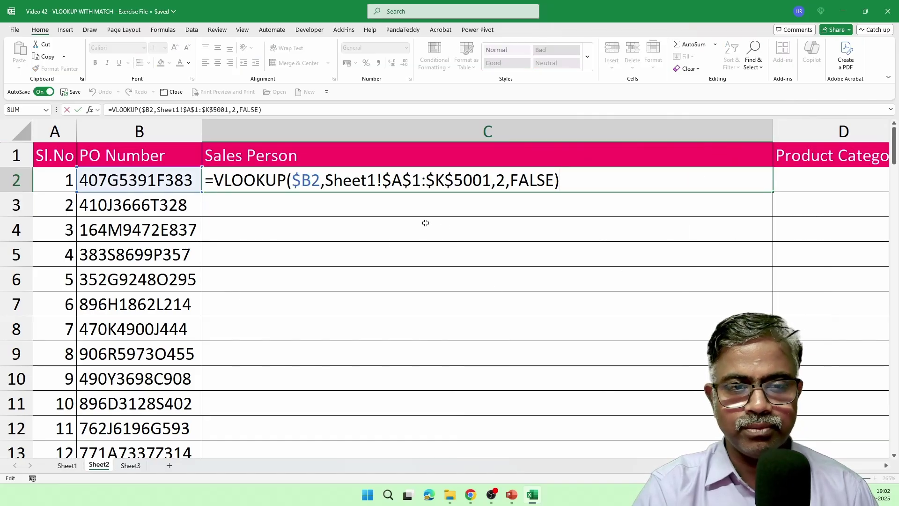
{"action": "left_click", "coordinate": [504, 181]}
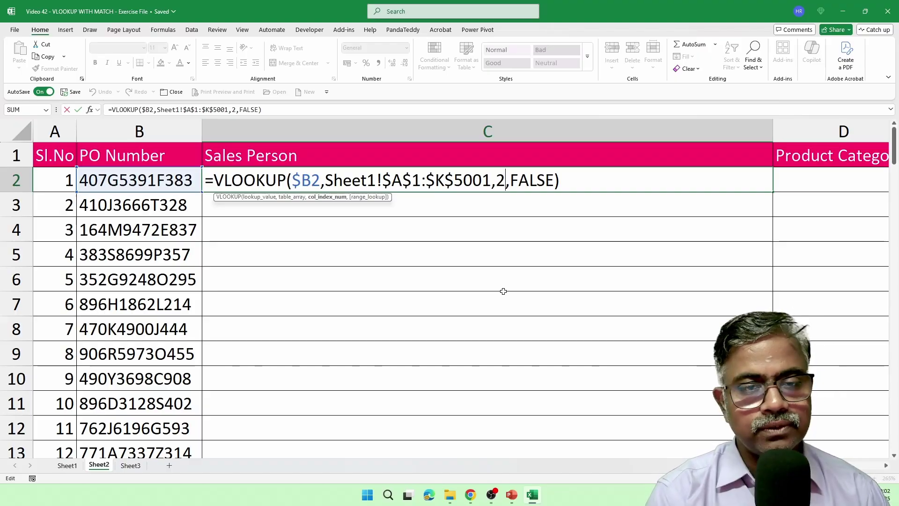
{"action": "key", "text": "Escape"}
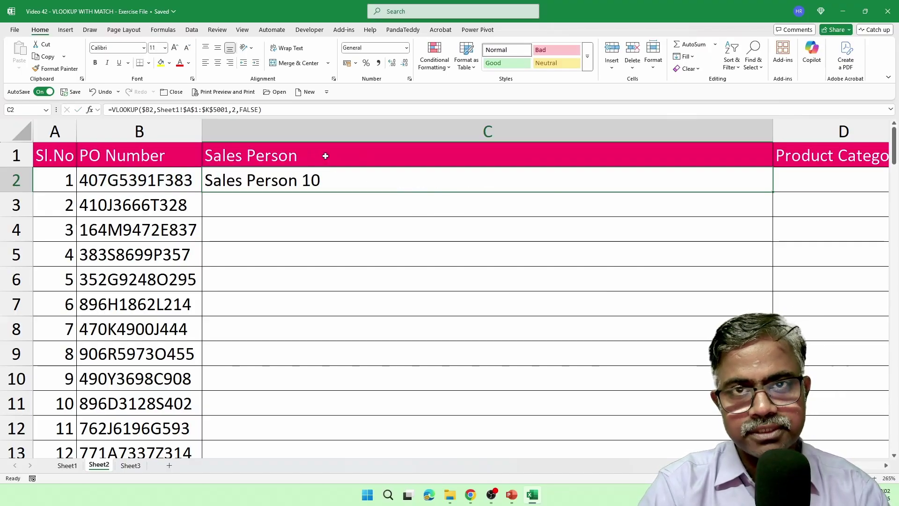
Step: Compare the Sales Person header in Sheet2's C1 with its position in the Sheet1 header row
{"action": "left_click", "coordinate": [292, 154]}
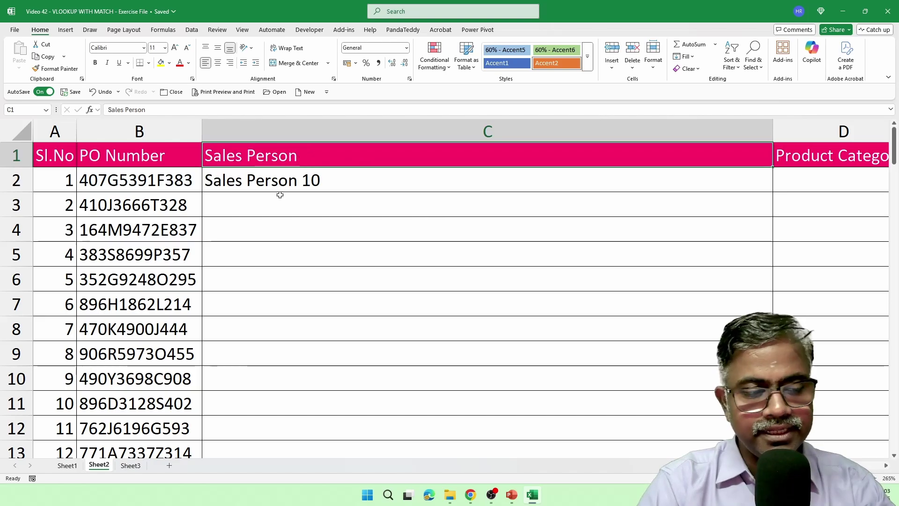
{"action": "key", "text": "ctrl+Page_Up"}
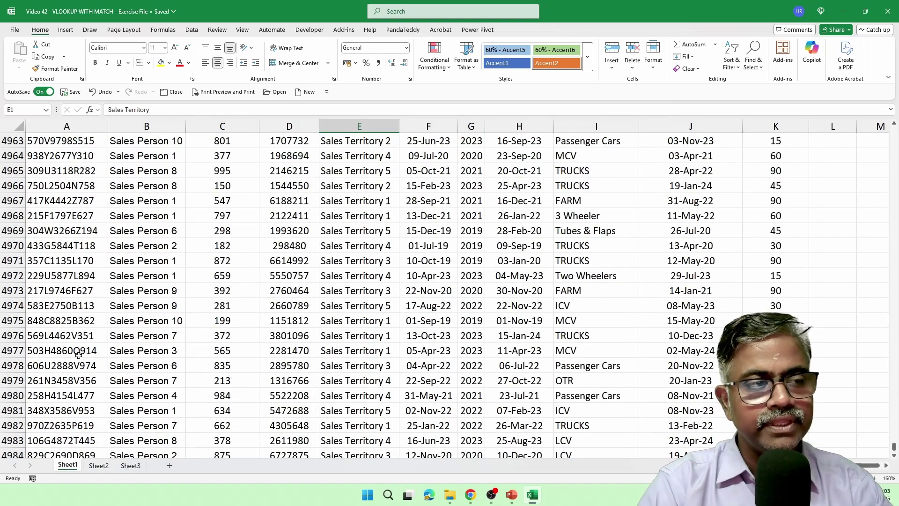
{"action": "key", "text": "ctrl+BackSpace"}
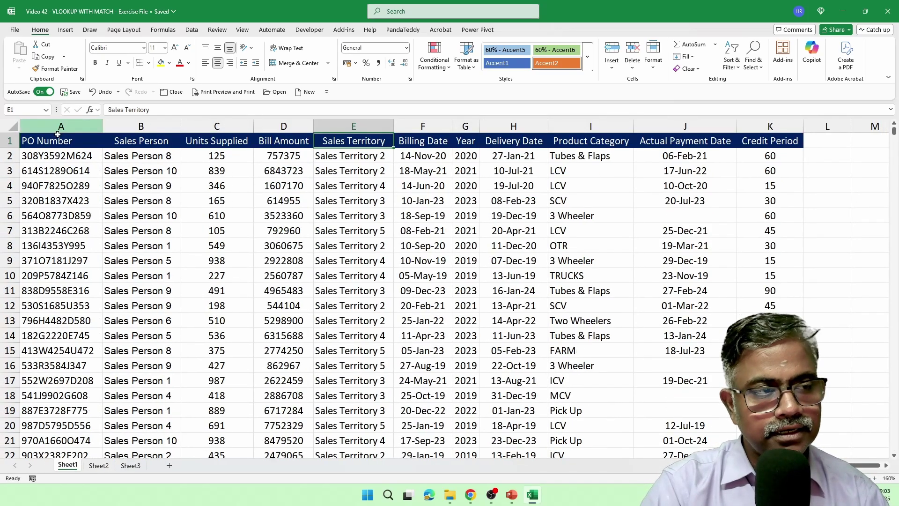
{"action": "left_click_drag", "start_coordinate": [58, 141], "coordinate": [255, 136]}
{"action": "left_click", "coordinate": [163, 142]}
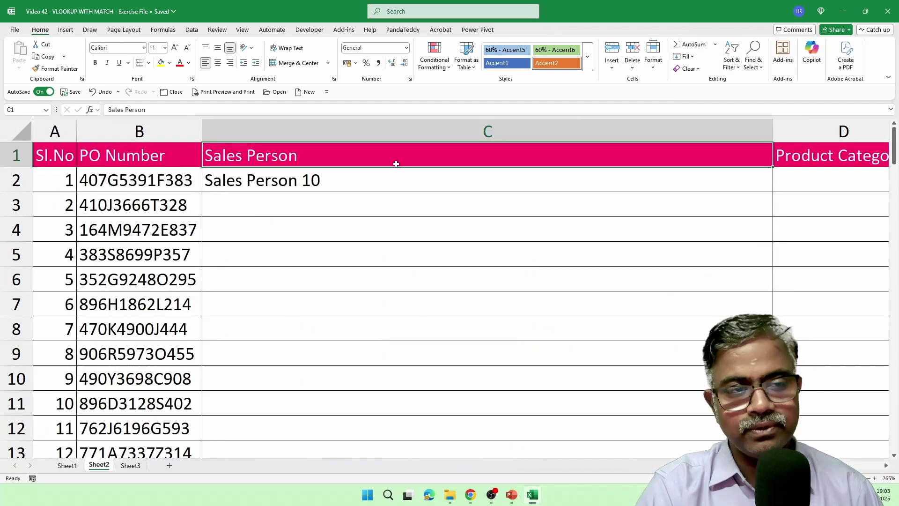
Step: Replace the fixed column index in Sheet2's C2 VLOOKUP formula with a nested MATCH function
{"action": "left_click", "coordinate": [408, 179]}
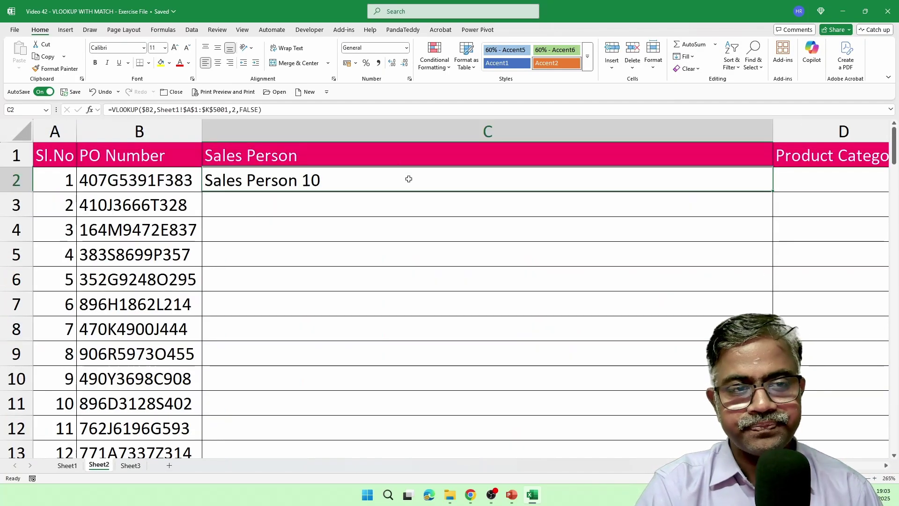
{"action": "double_click", "coordinate": [407, 179]}
{"action": "left_click", "coordinate": [505, 181]}
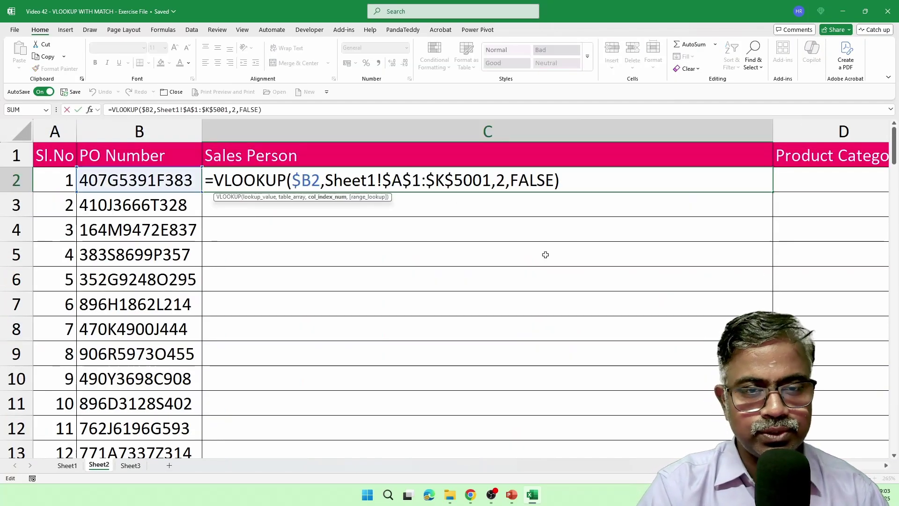
{"action": "key", "text": "BackSpace"}
{"action": "type", "text": "match"}
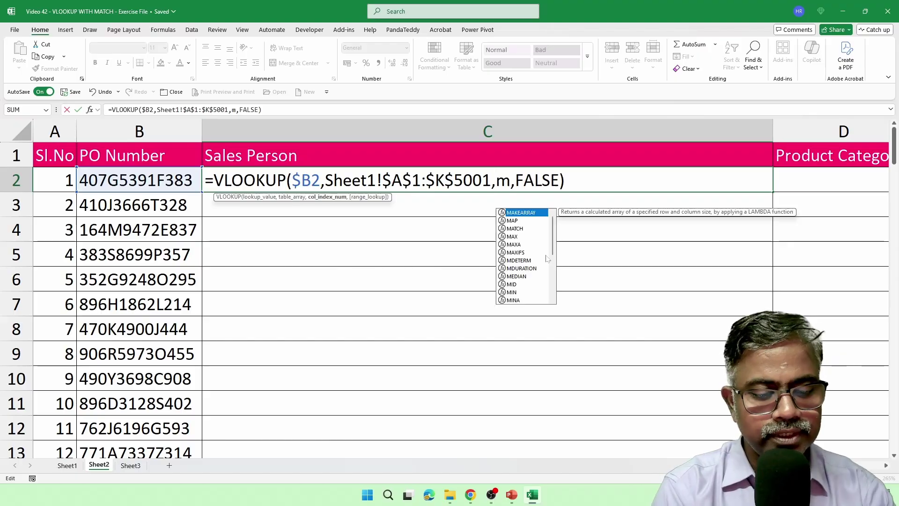
{"action": "type", "text": "("}
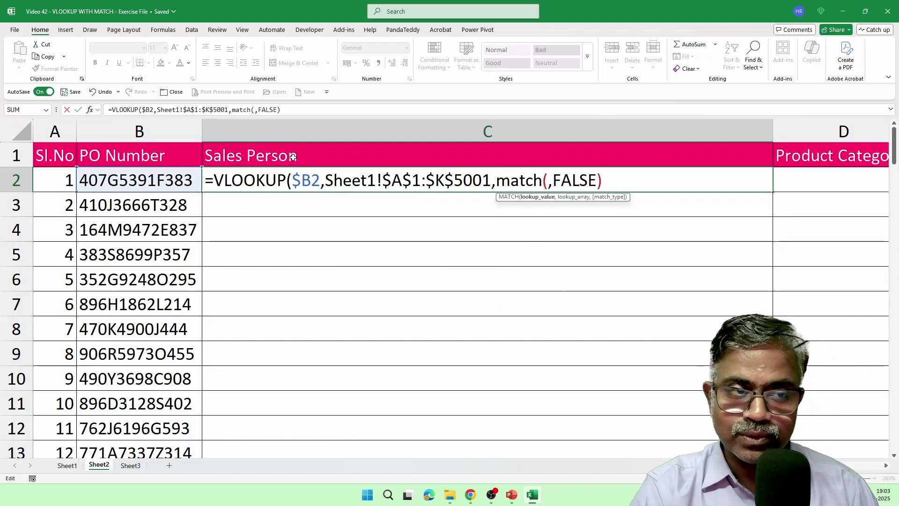
Step: Use the Sales Person header as the MATCH lookup value, with its row locked as C$1
{"action": "left_click", "coordinate": [293, 158]}
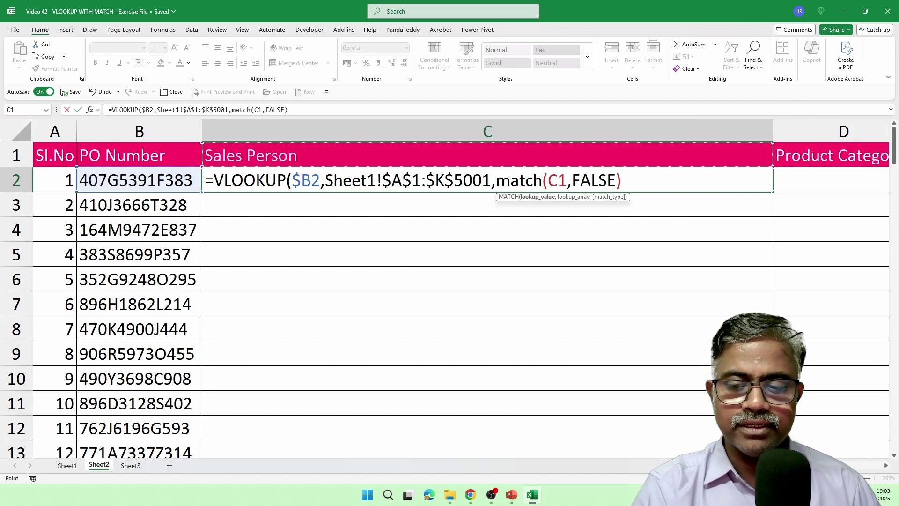
{"action": "scroll", "coordinate": [393, 258], "scroll_direction": "right", "scroll_amount": 5}
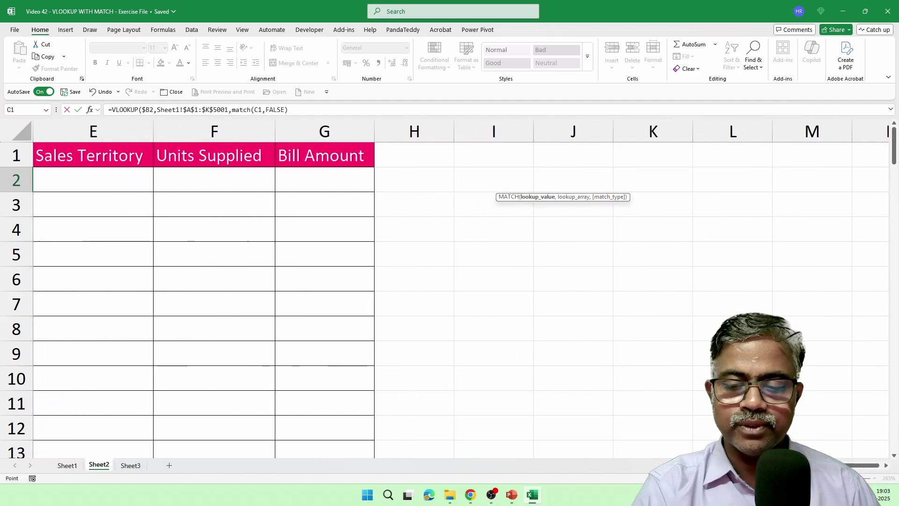
{"action": "scroll", "coordinate": [713, 429], "scroll_direction": "left", "scroll_amount": 1}
{"action": "scroll", "coordinate": [461, 288], "scroll_direction": "left", "scroll_amount": 3}
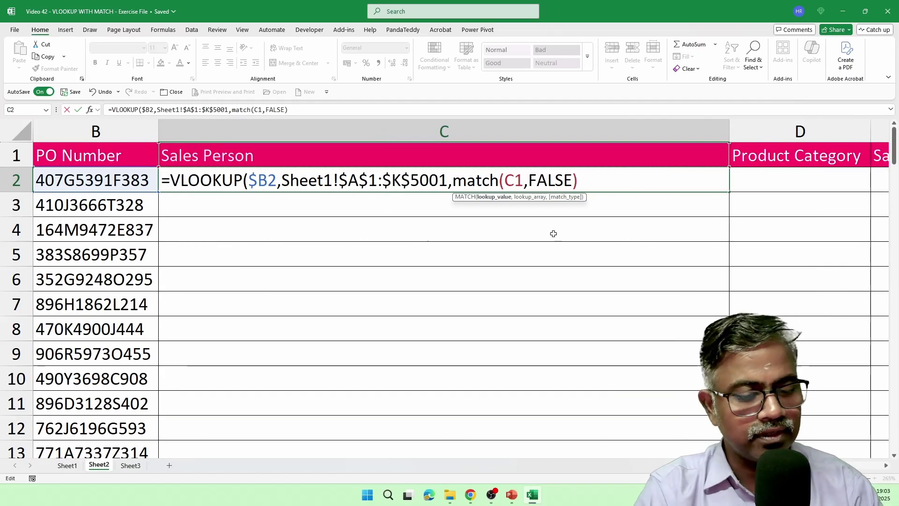
{"action": "key", "text": "F4"}
{"action": "key", "text": "F4"}
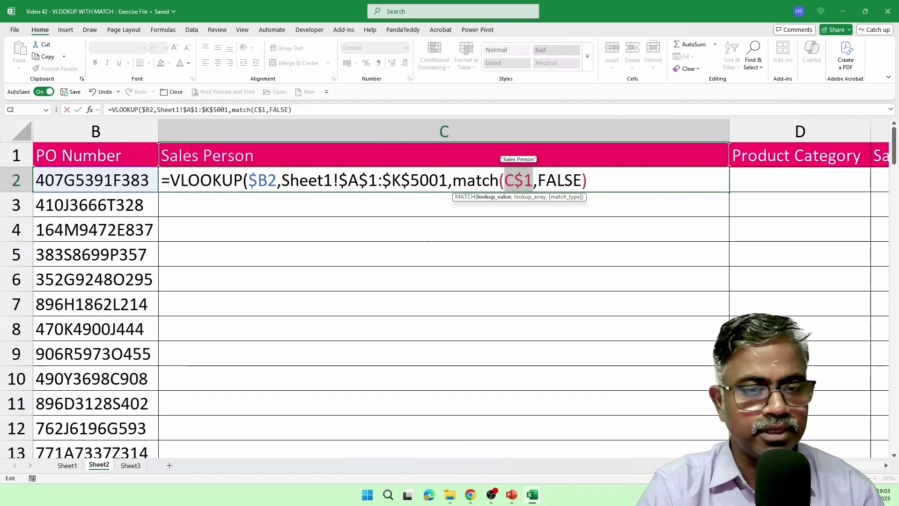
{"action": "left_click", "coordinate": [534, 182]}
{"action": "type", "text": ","}
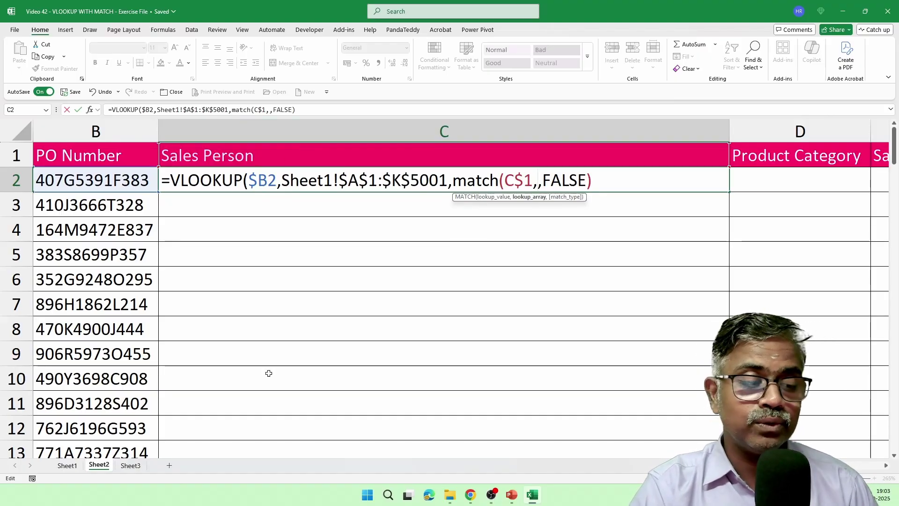
Step: Set the MATCH lookup array to the Sheet1 header row as an absolute reference, Sheet1!$A$1:$K$1
{"action": "left_click", "coordinate": [68, 466]}
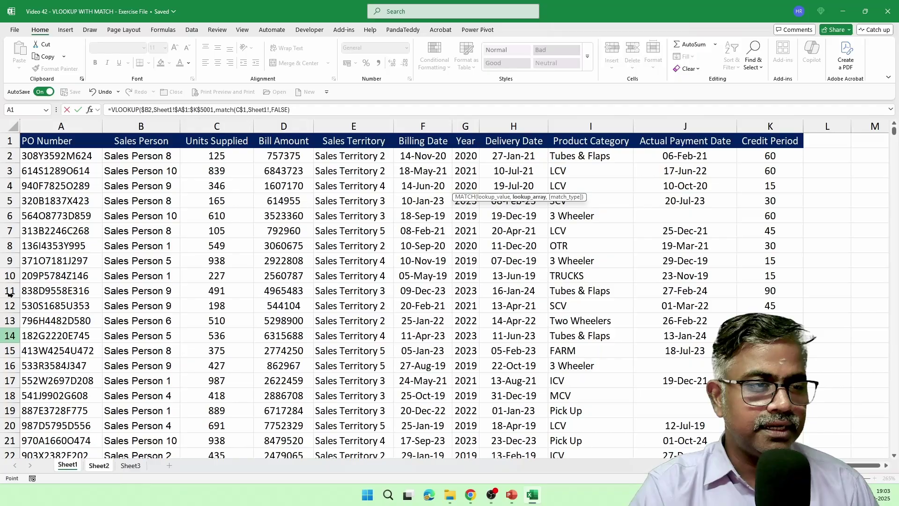
{"action": "left_click", "coordinate": [50, 141]}
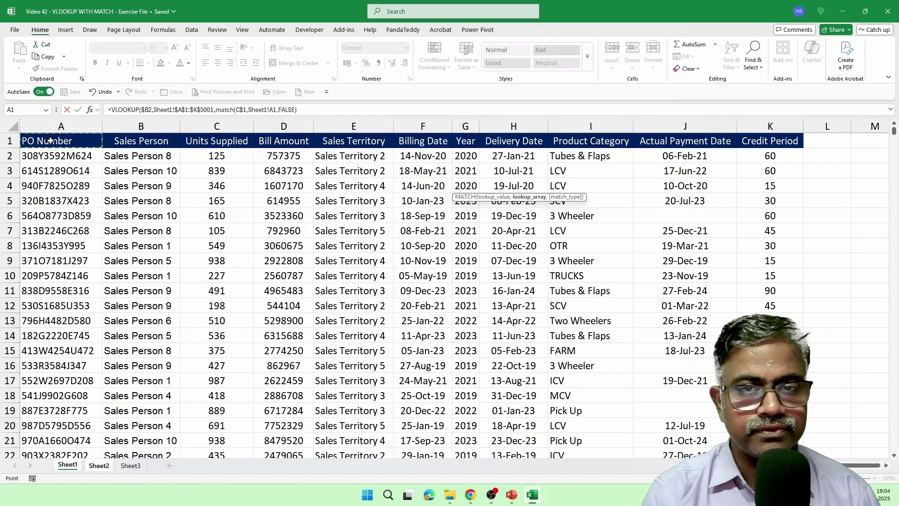
{"action": "key", "text": "ctrl+shift+Right"}
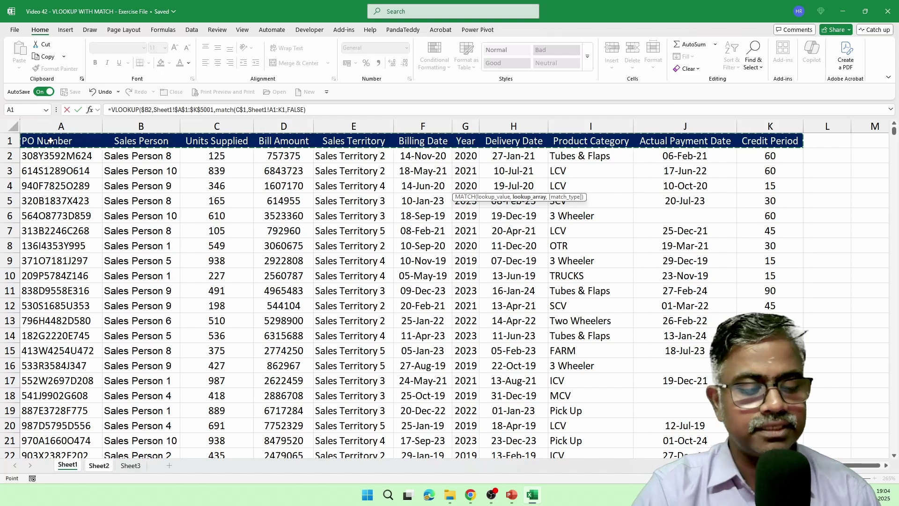
{"action": "key", "text": "F4"}
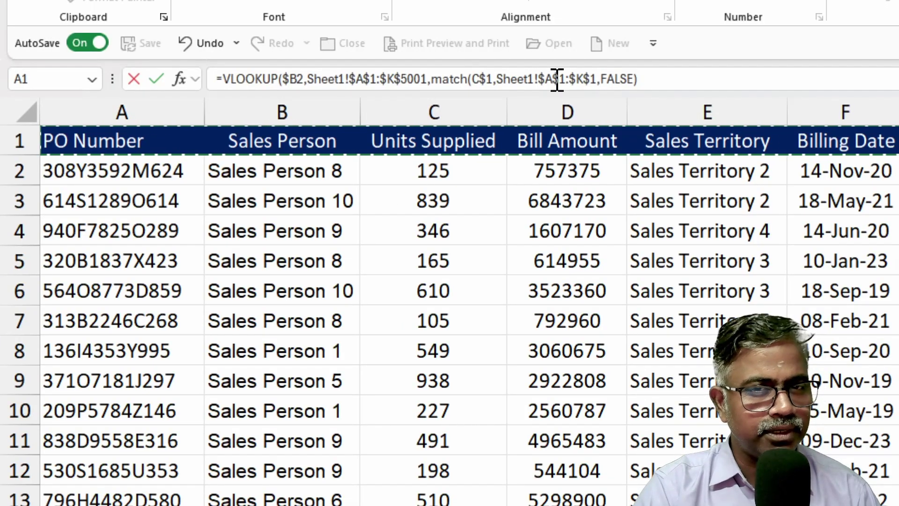
Step: Set the MATCH match type to 0 for an exact match and close the nested function before the FALSE argument
{"action": "left_click", "coordinate": [597, 82]}
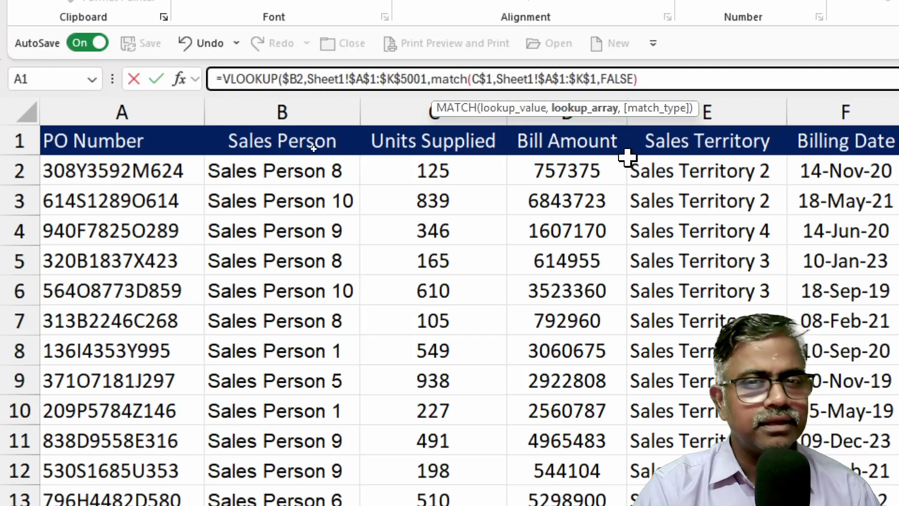
{"action": "type", "text": ","}
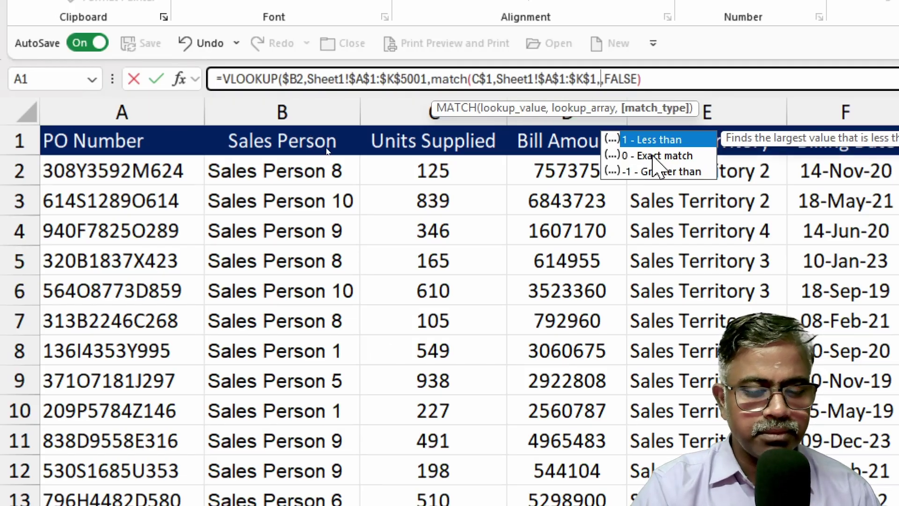
{"action": "type", "text": "0"}
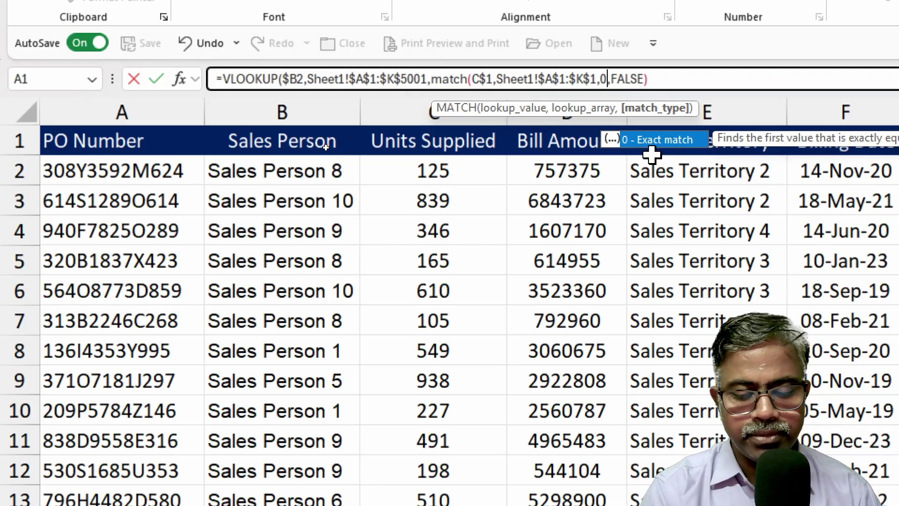
{"action": "type", "text": "),"}
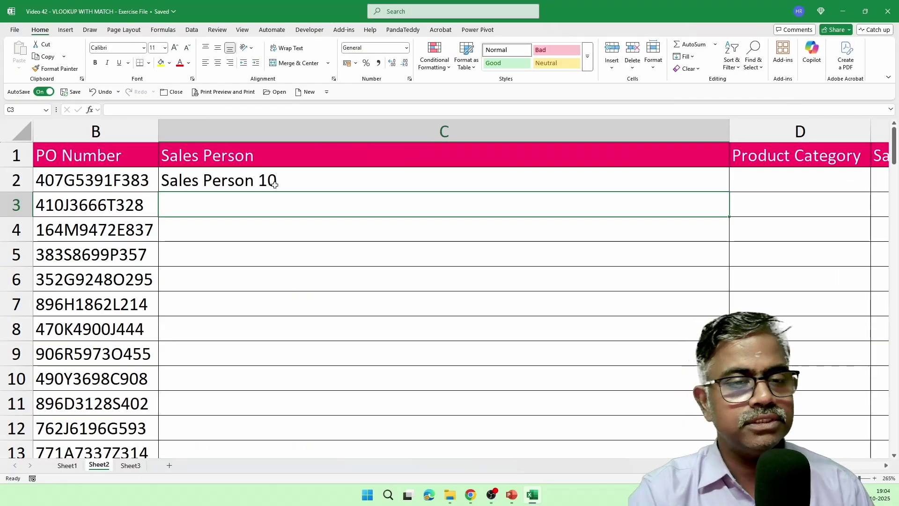
Step: Review the combined VLOOKUP and MATCH formula in Sheet2's C2, and fill it down the Sales Person column
{"action": "double_click", "coordinate": [667, 181]}
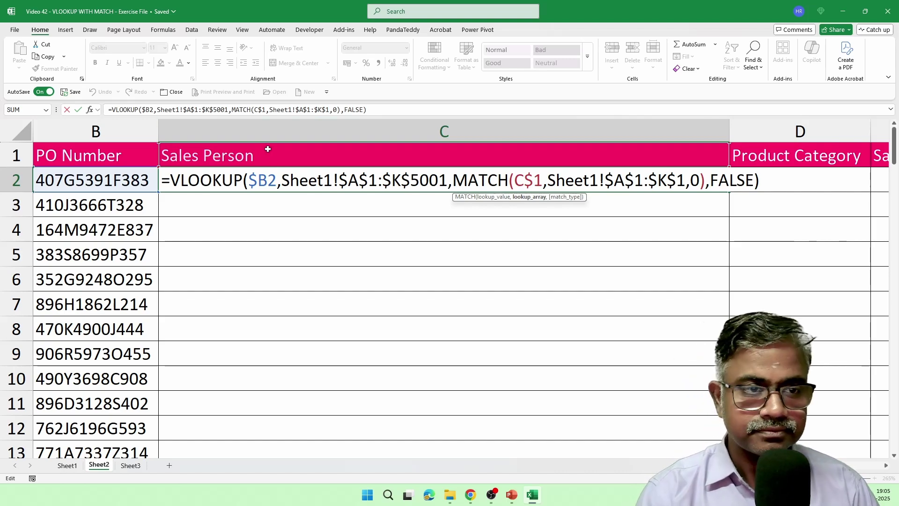
{"action": "key", "text": "Return"}
{"action": "left_click", "coordinate": [631, 188]}
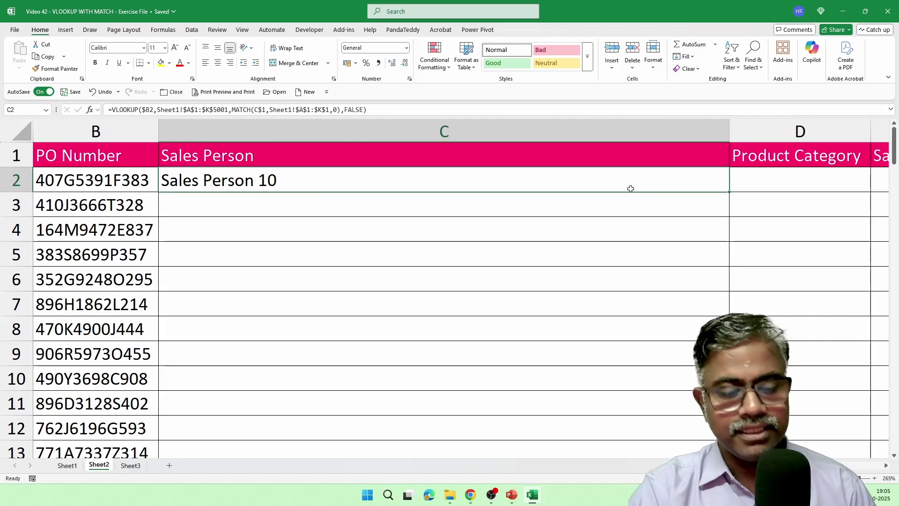
{"action": "double_click", "coordinate": [731, 194]}
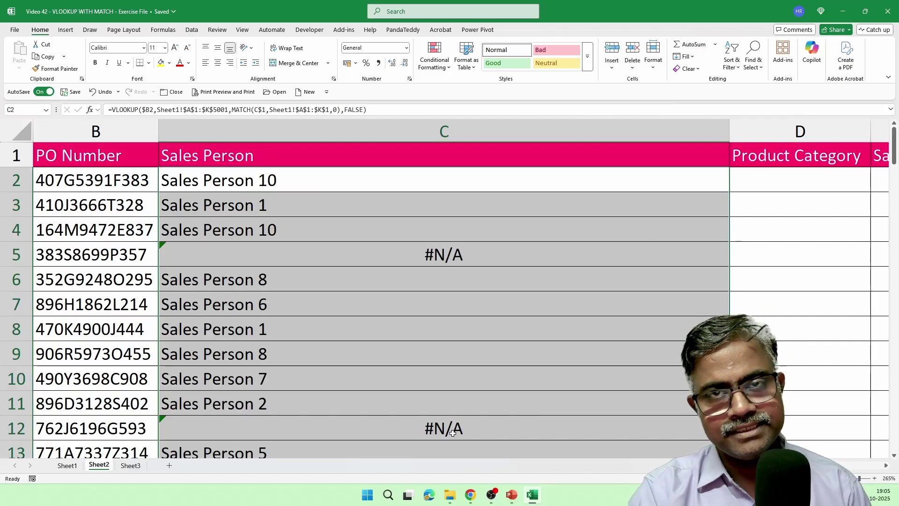
Step: Copy the Sales Person formulas and paste only the formulas into the Product Category through Bill Amount columns, starting at D2:G2
{"action": "key", "text": "ctrl+c"}
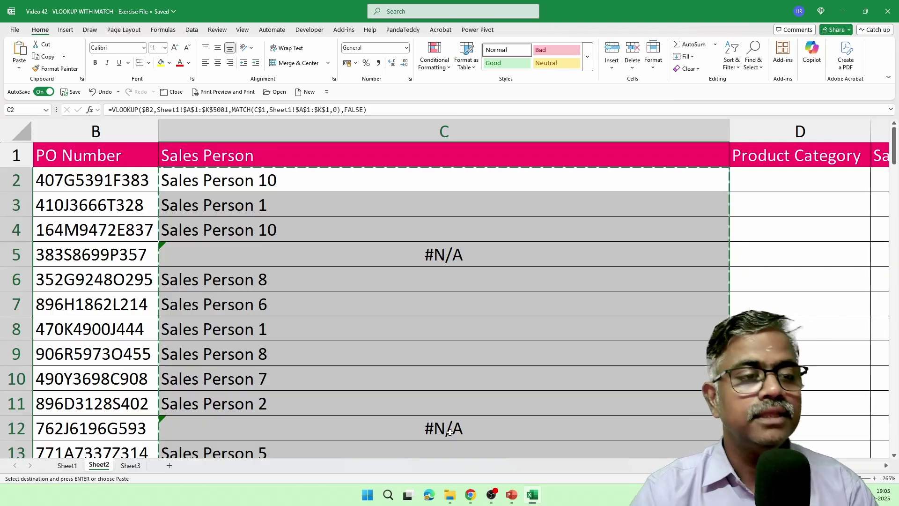
{"action": "key", "text": "Right"}
{"action": "key", "text": "shift+Right"}
{"action": "key", "text": "shift+Right"}
{"action": "key", "text": "shift+Right"}
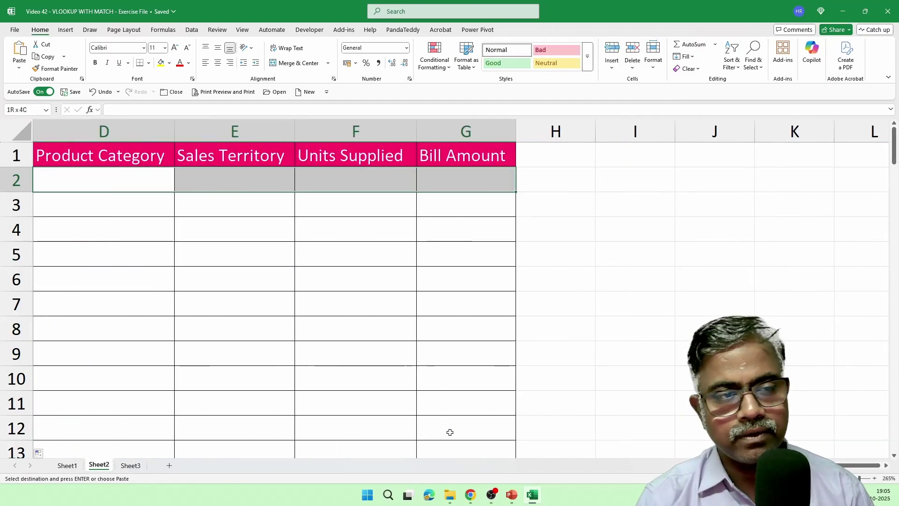
{"action": "key", "text": "ctrl+alt+v"}
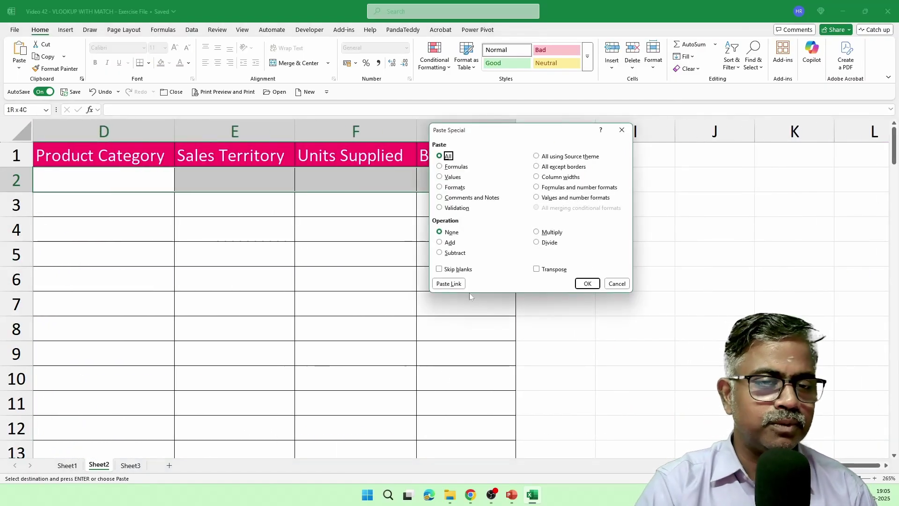
{"action": "left_click", "coordinate": [457, 167]}
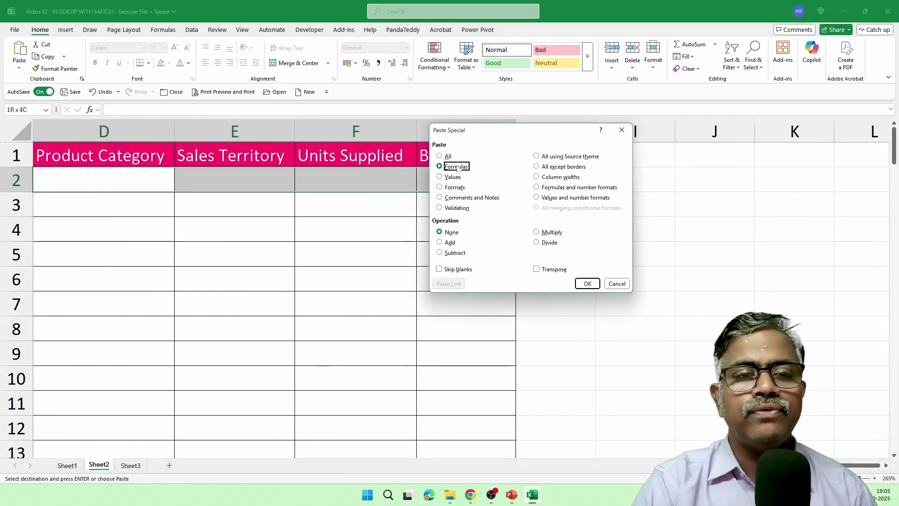
{"action": "left_click", "coordinate": [583, 284]}
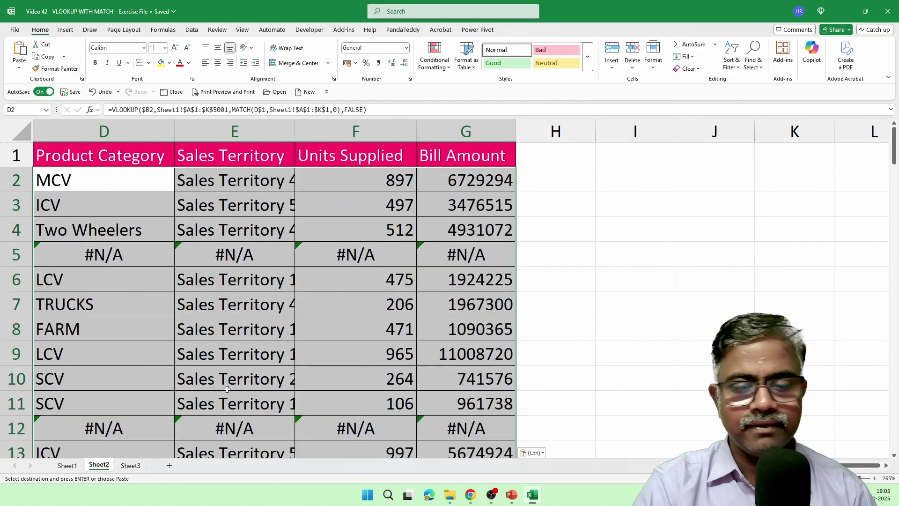
Step: Cancel the copy selection and auto-fit the width of all columns in Sheet2
{"action": "scroll", "coordinate": [461, 288], "scroll_direction": "left", "scroll_amount": 3}
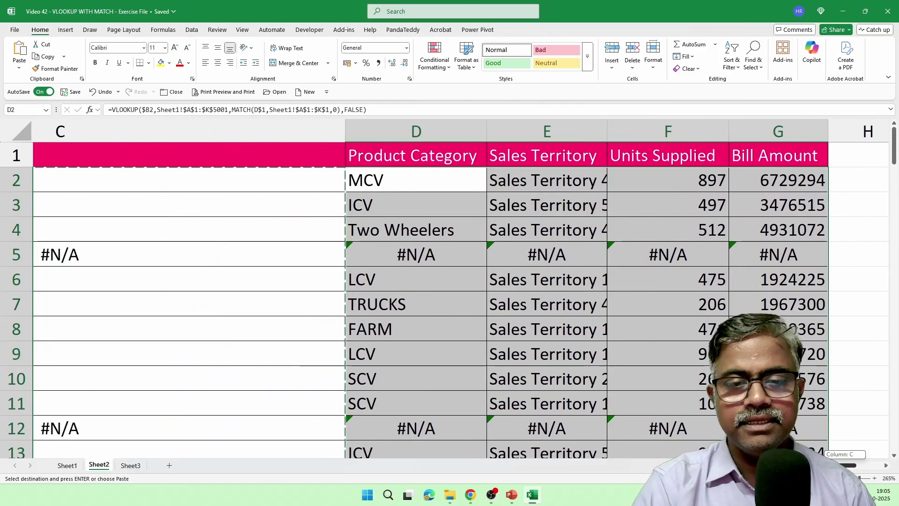
{"action": "double_click", "coordinate": [534, 133]}
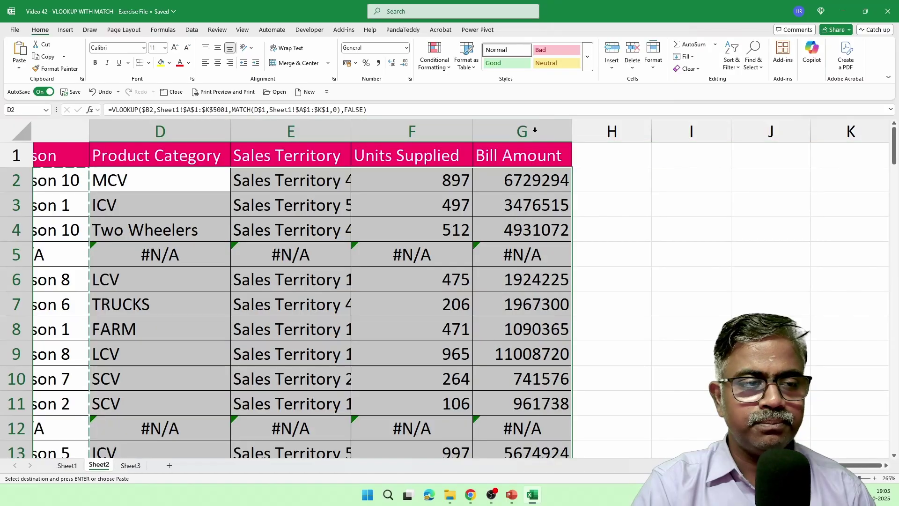
{"action": "scroll", "coordinate": [395, 212], "scroll_direction": "left", "scroll_amount": 3}
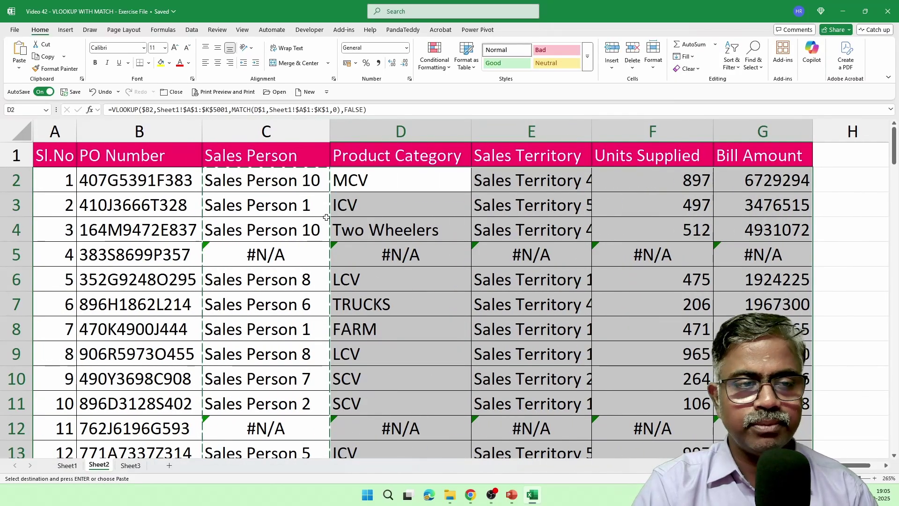
{"action": "key", "text": "Escape"}
{"action": "left_click", "coordinate": [395, 211]}
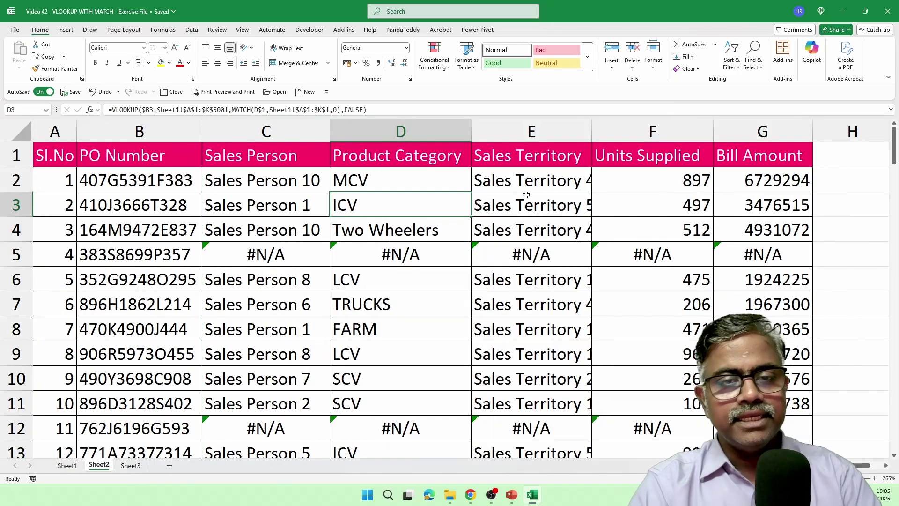
{"action": "left_click", "coordinate": [21, 132]}
{"action": "double_click", "coordinate": [75, 132]}
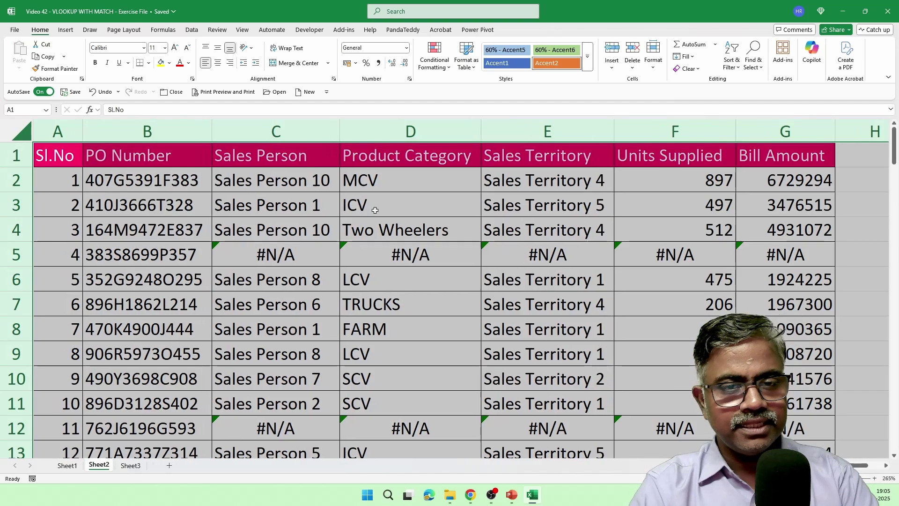
{"action": "left_click", "coordinate": [371, 207]}
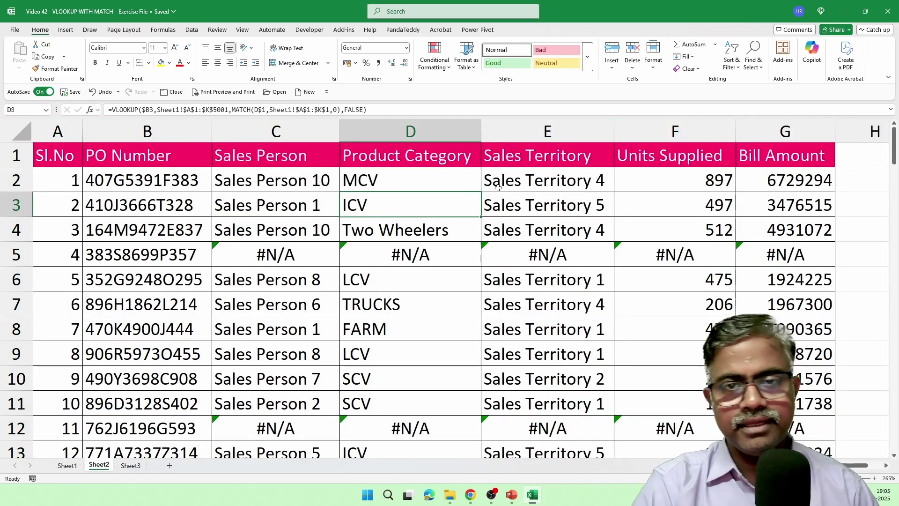
Step: Insert two blank columns before Sales Person and three before Bill Amount in Sheet1, and check the lookups in Sheet2
{"action": "left_click", "coordinate": [67, 465]}
{"action": "left_click_drag", "start_coordinate": [143, 127], "coordinate": [202, 128]}
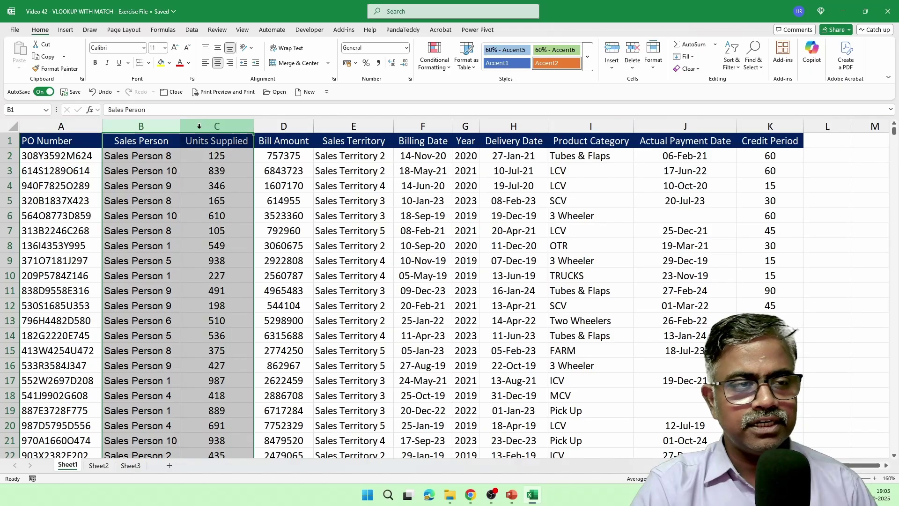
{"action": "right_click", "coordinate": [202, 129]}
{"action": "left_click", "coordinate": [258, 220]}
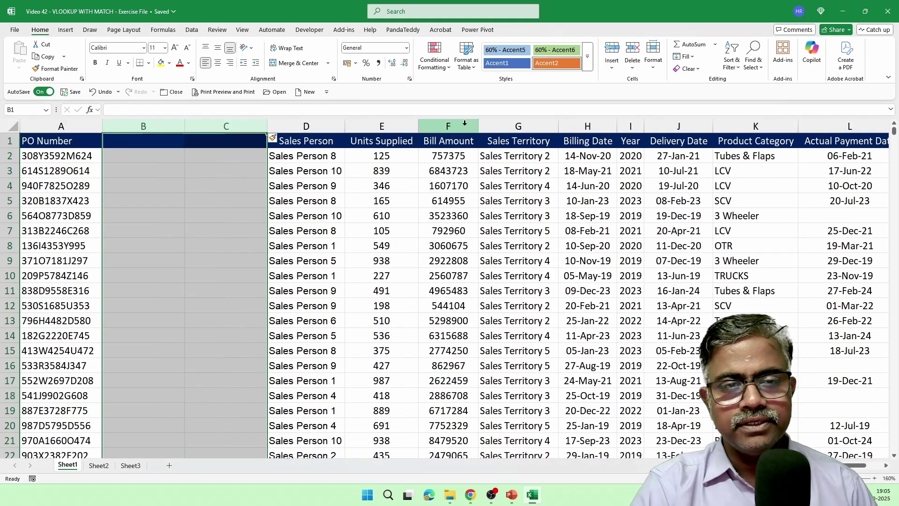
{"action": "left_click_drag", "start_coordinate": [449, 126], "coordinate": [585, 126]}
{"action": "right_click", "coordinate": [542, 125]}
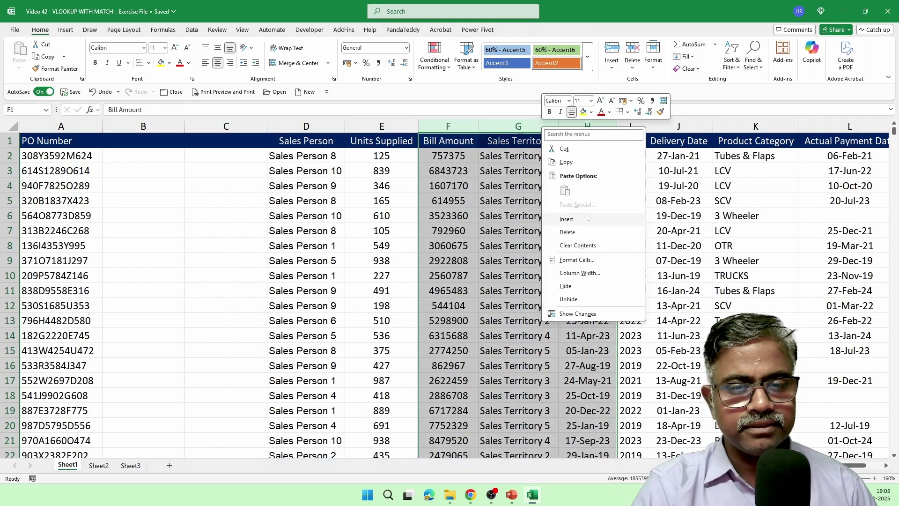
{"action": "left_click", "coordinate": [564, 218]}
{"action": "left_click", "coordinate": [99, 466]}
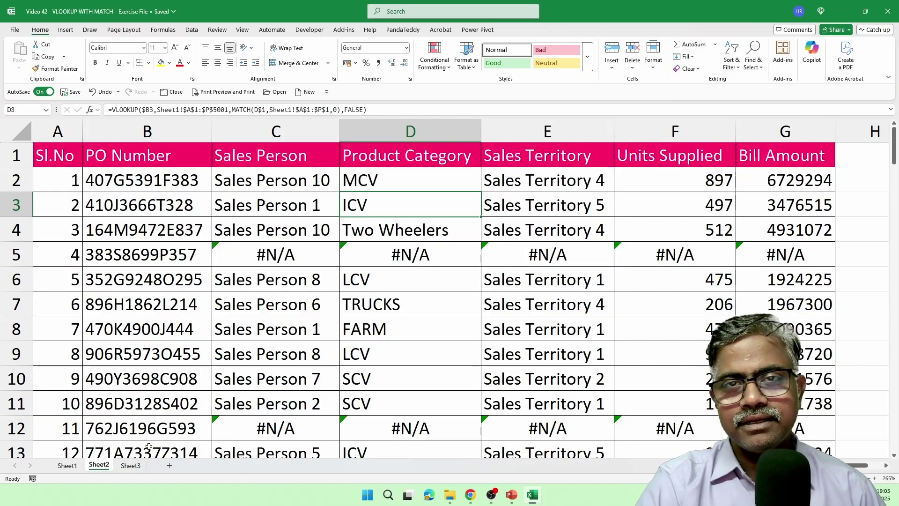
Step: Undo both column insertions in Sheet1 and return to Sheet2
{"action": "key", "text": "ctrl+z"}
{"action": "key", "text": "ctrl+z"}
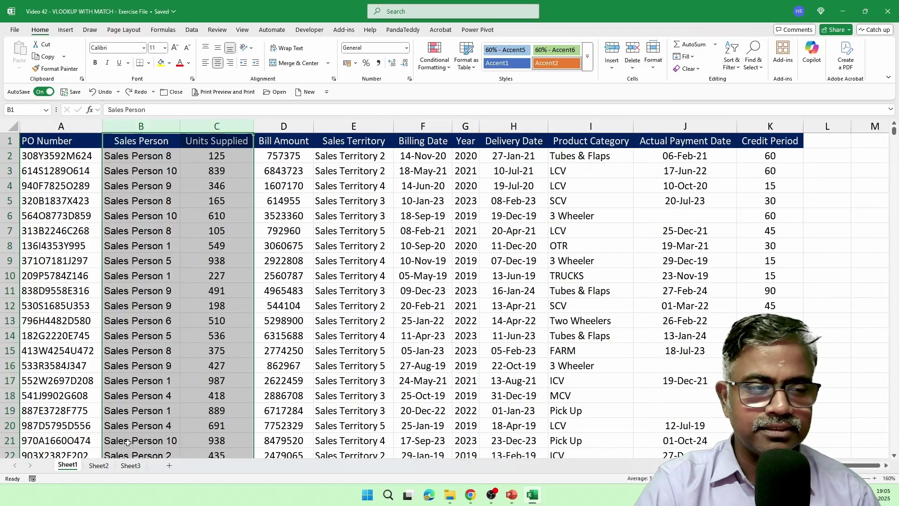
{"action": "left_click", "coordinate": [137, 439]}
{"action": "left_click", "coordinate": [96, 467]}
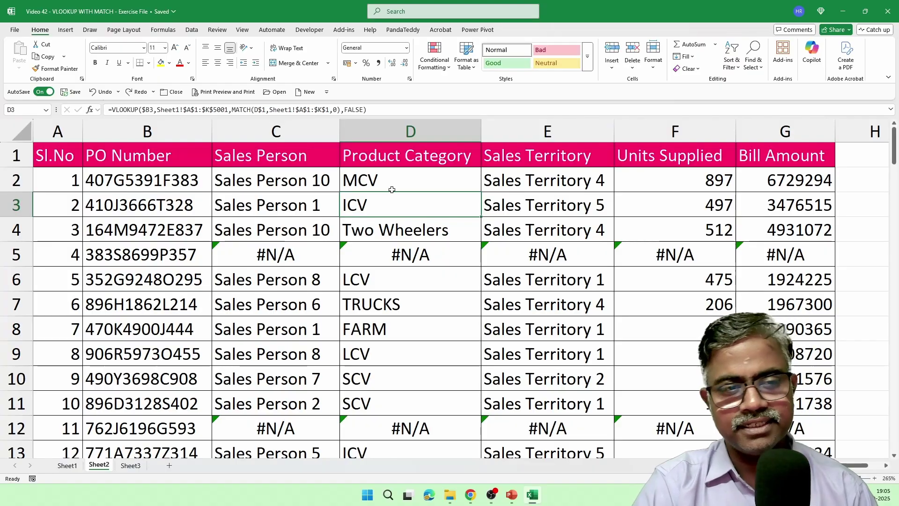
Step: Hide columns D through G in Sheet2
{"action": "left_click_drag", "start_coordinate": [411, 129], "coordinate": [797, 130]}
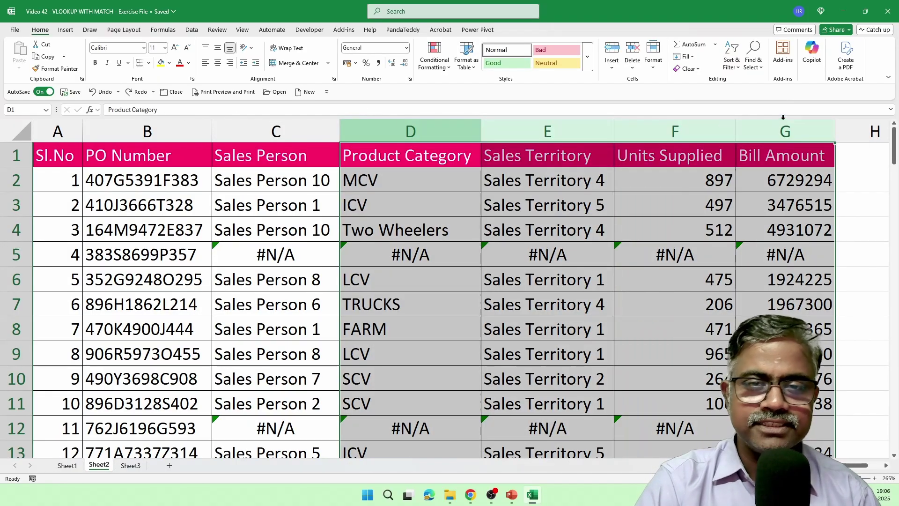
{"action": "right_click", "coordinate": [418, 136]}
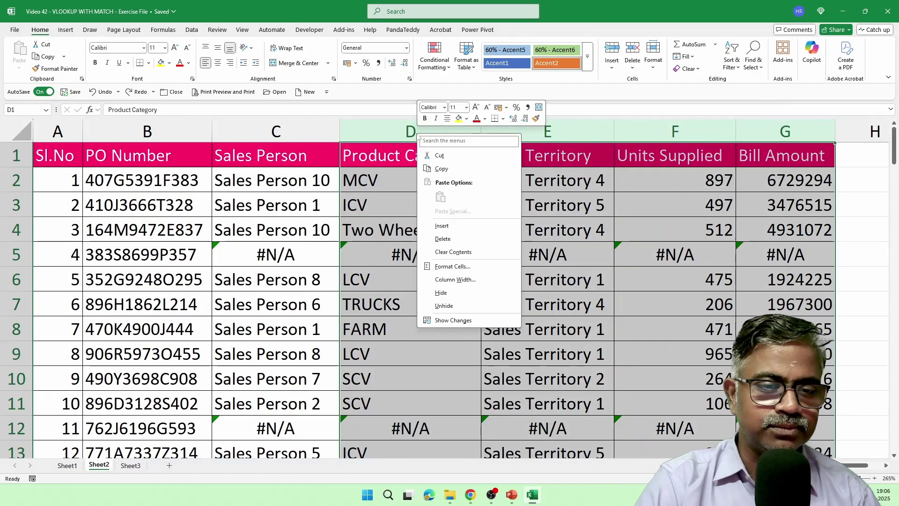
{"action": "left_click", "coordinate": [462, 294]}
Step: Change the Sales Person header in Sheet2's C1 to Bill Amount
{"action": "left_click", "coordinate": [265, 157]}
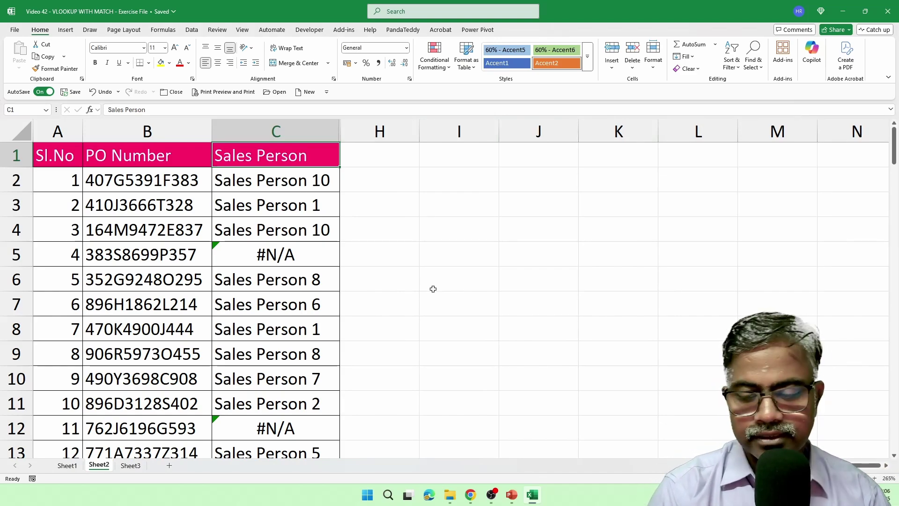
{"action": "type", "text": "bILL"}
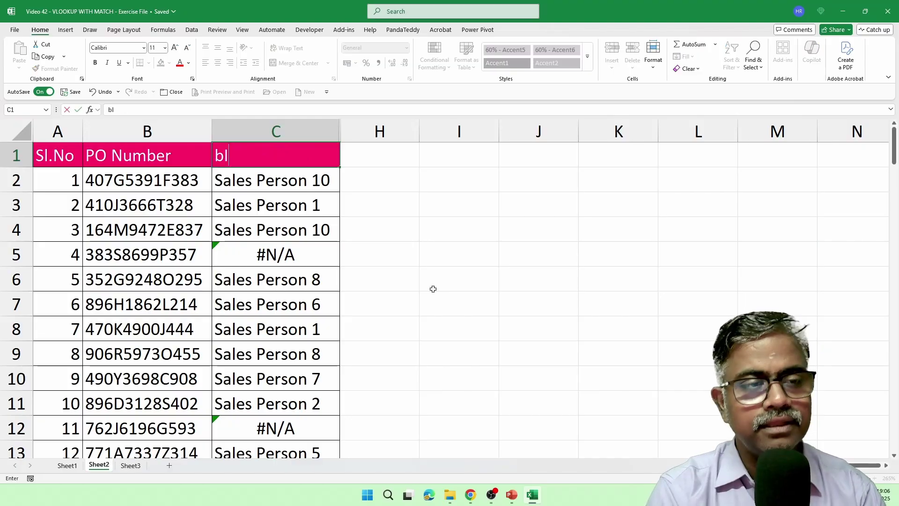
{"action": "key", "text": "BackSpace"}
{"action": "key", "text": "BackSpace"}
{"action": "key", "text": "BackSpace"}
{"action": "key", "text": "BackSpace"}
{"action": "type", "text": "Bill Amounyt"}
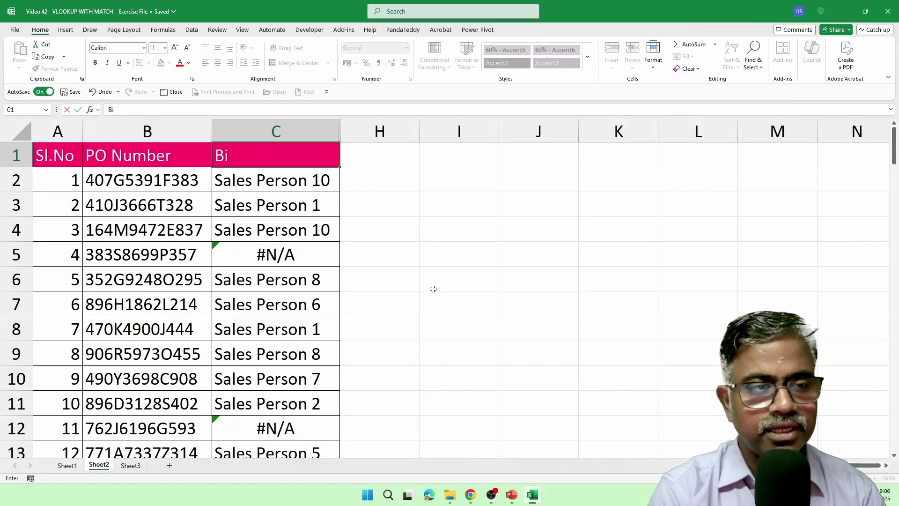
{"action": "key", "text": "BackSpace"}
{"action": "key", "text": "BackSpace"}
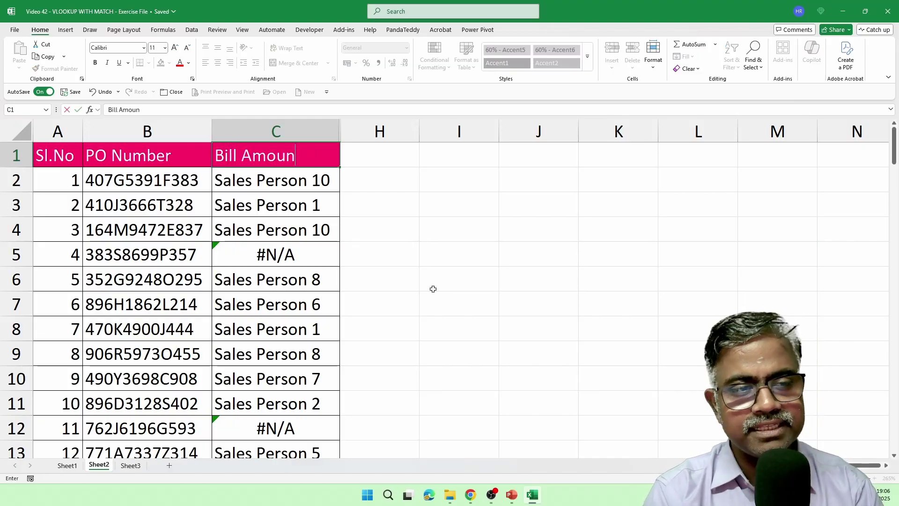
{"action": "type", "text": "t"}
{"action": "key", "text": "Return"}
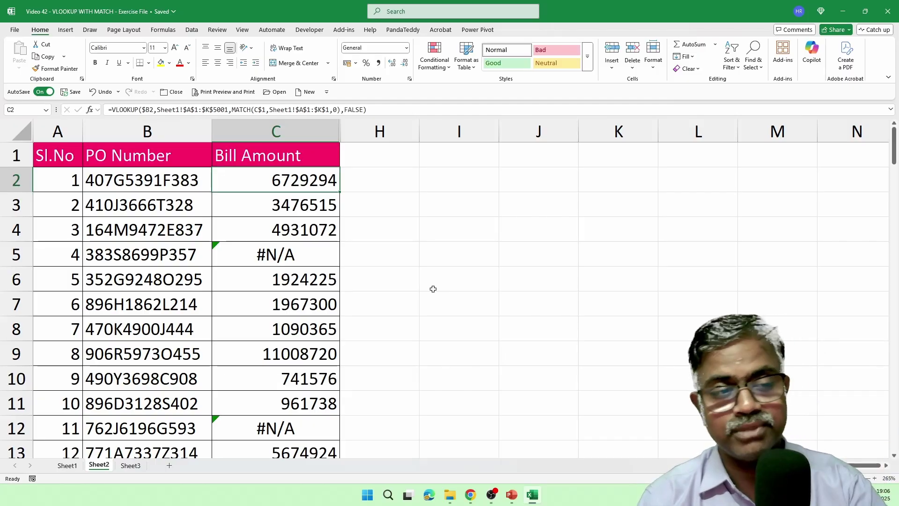
Step: Change the header in Sheet2's C1 to Units Supplied
{"action": "key", "text": "Up"}
{"action": "type", "text": "Unit"}
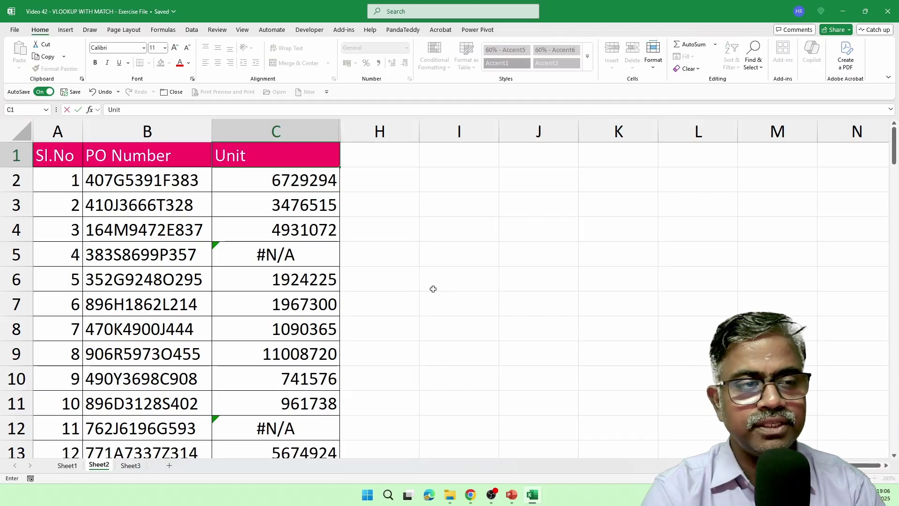
{"action": "type", "text": "s Supplied"}
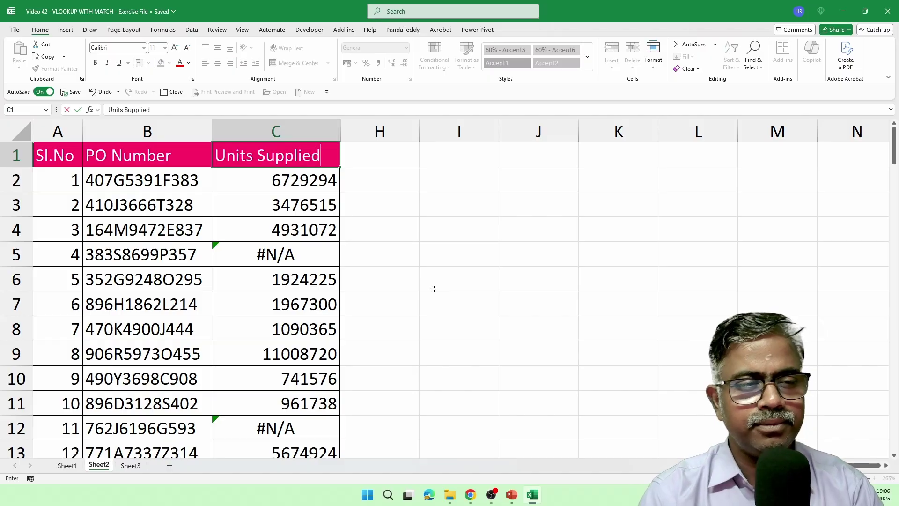
{"action": "key", "text": "Return"}
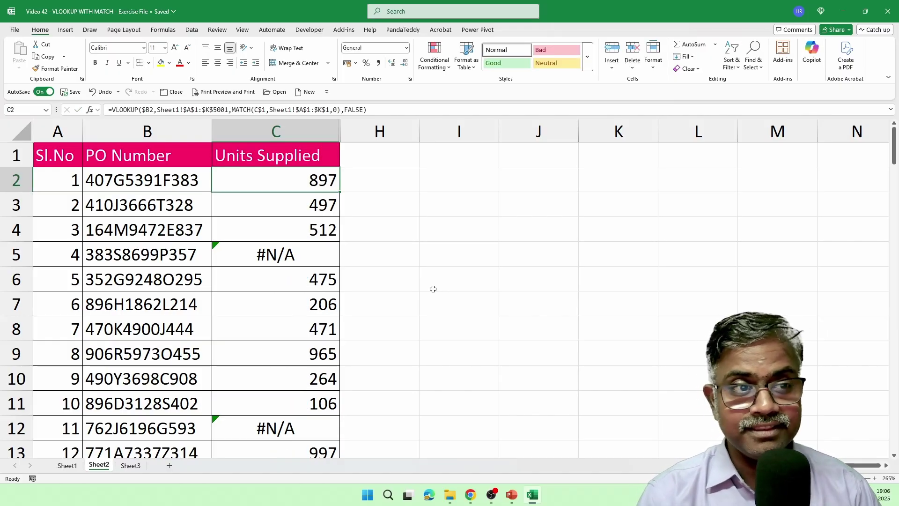
Step: Change the header in Sheet2's C1 to Sales Territory
{"action": "key", "text": "Up"}
{"action": "type", "text": "Sales ER"}
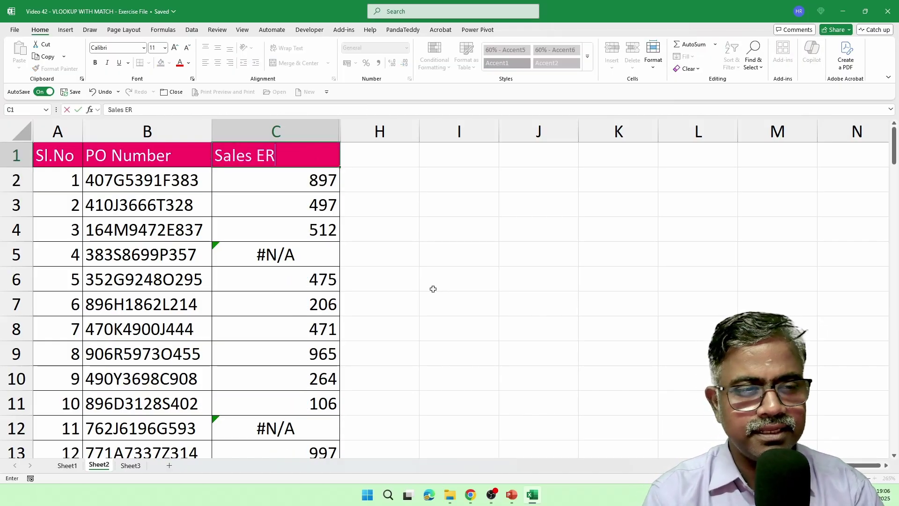
{"action": "key", "text": "BackSpace"}
{"action": "key", "text": "BackSpace"}
{"action": "type", "text": "Territor"}
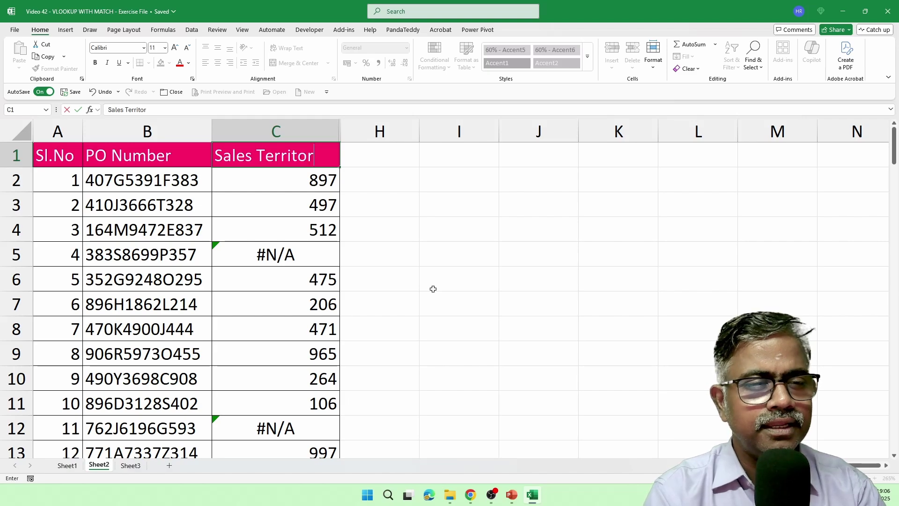
{"action": "type", "text": "y"}
{"action": "key", "text": "Return"}
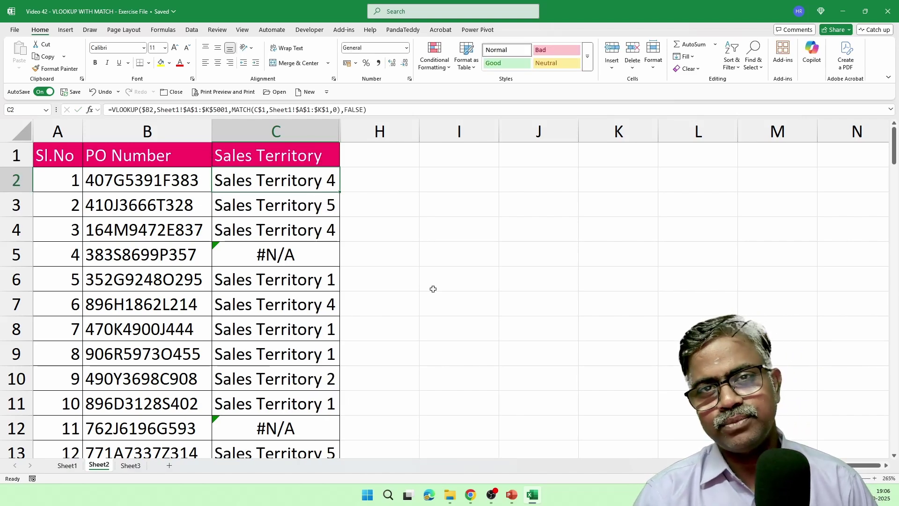
Step: Change the header in Sheet2's C1 to Sales Person
{"action": "key", "text": "Up"}
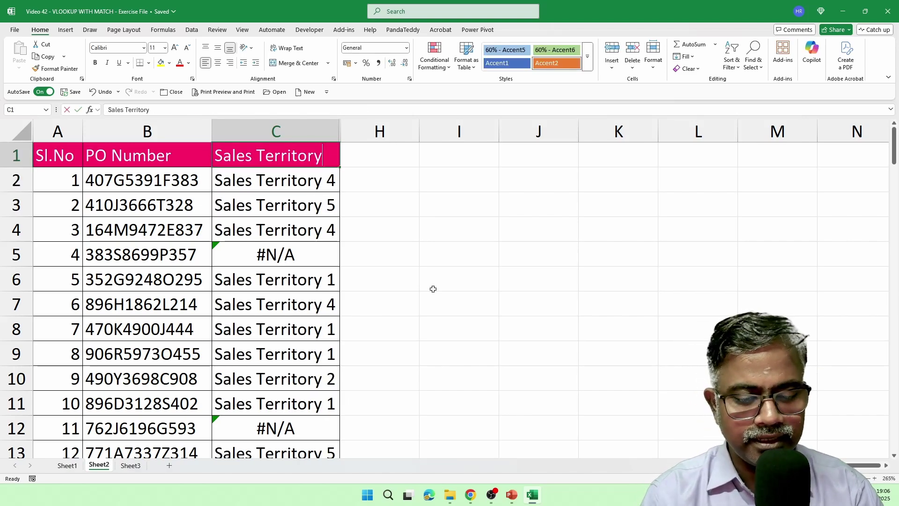
{"action": "type", "text": "Salwes"}
{"action": "key", "text": "BackSpace"}
{"action": "key", "text": "BackSpace"}
{"action": "key", "text": "BackSpace"}
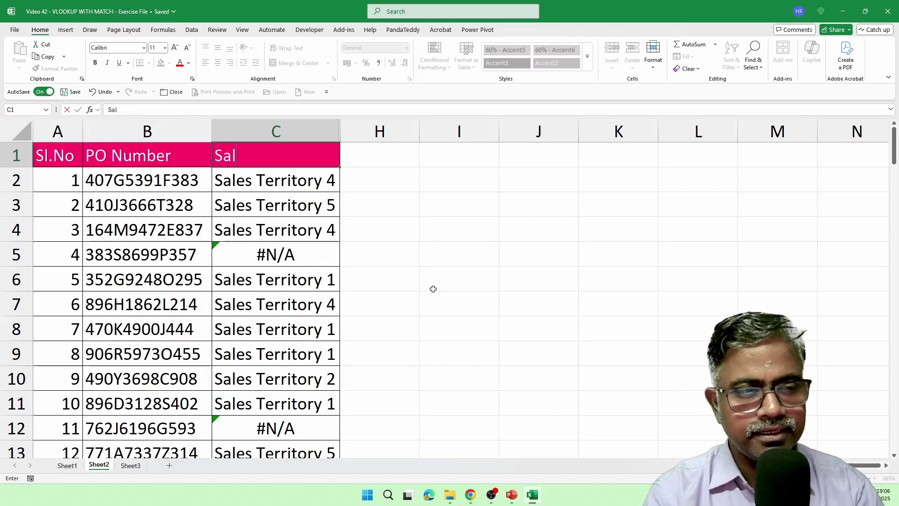
{"action": "type", "text": "es Person"}
{"action": "key", "text": "Return"}
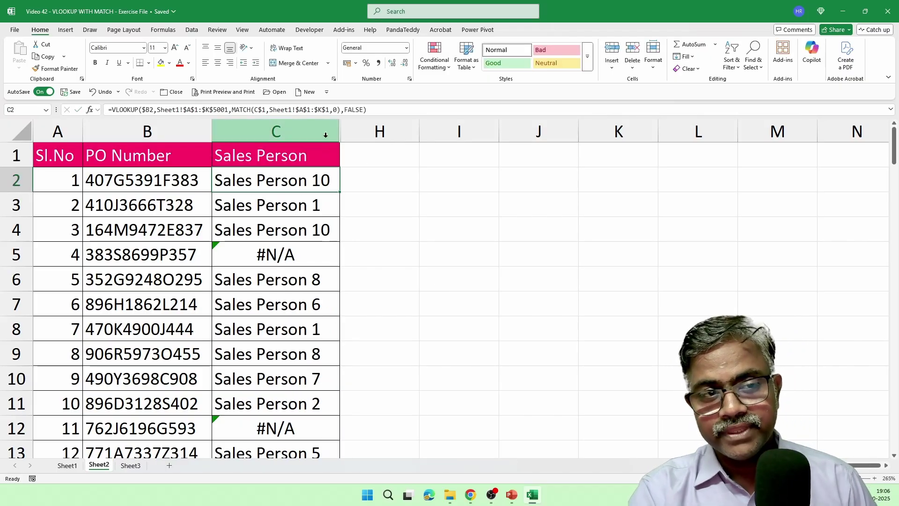
Step: Undo the recent series of header changes in Sheet2's C1
{"action": "key", "text": "ctrl+z"}
{"action": "key", "text": "ctrl+z"}
{"action": "key", "text": "ctrl+z"}
{"action": "key", "text": "ctrl+z"}
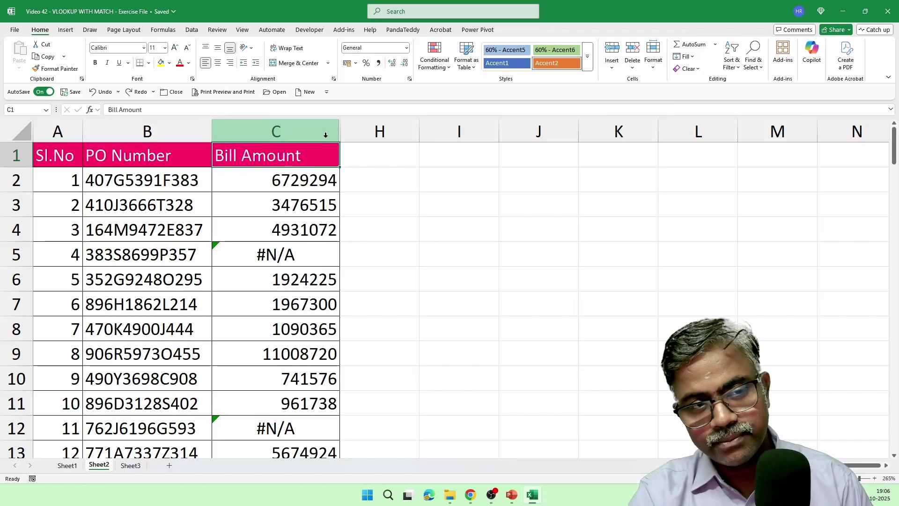